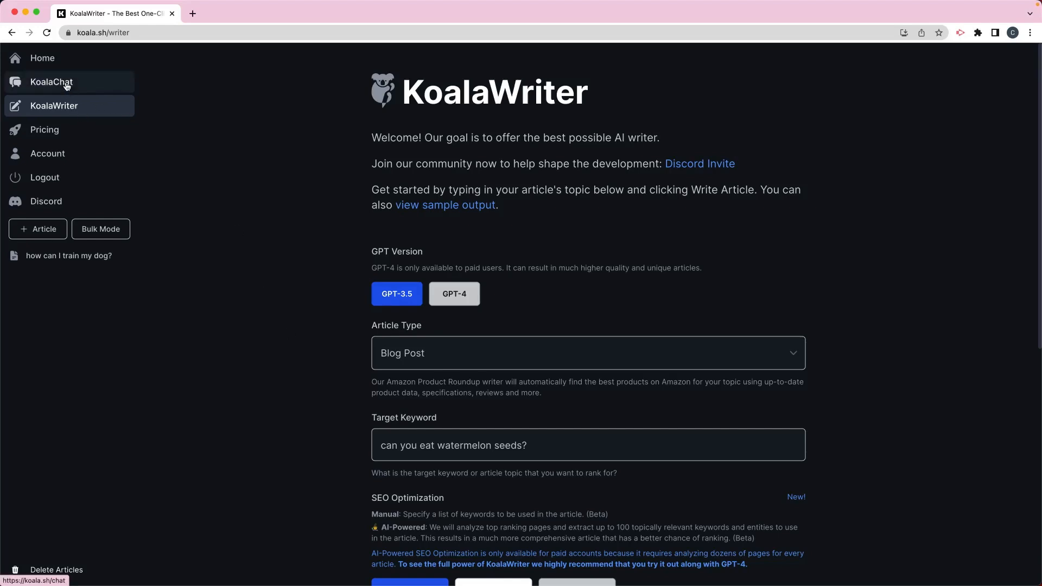
Open KoalaChat and return to KoalaWriter
click(66, 86)
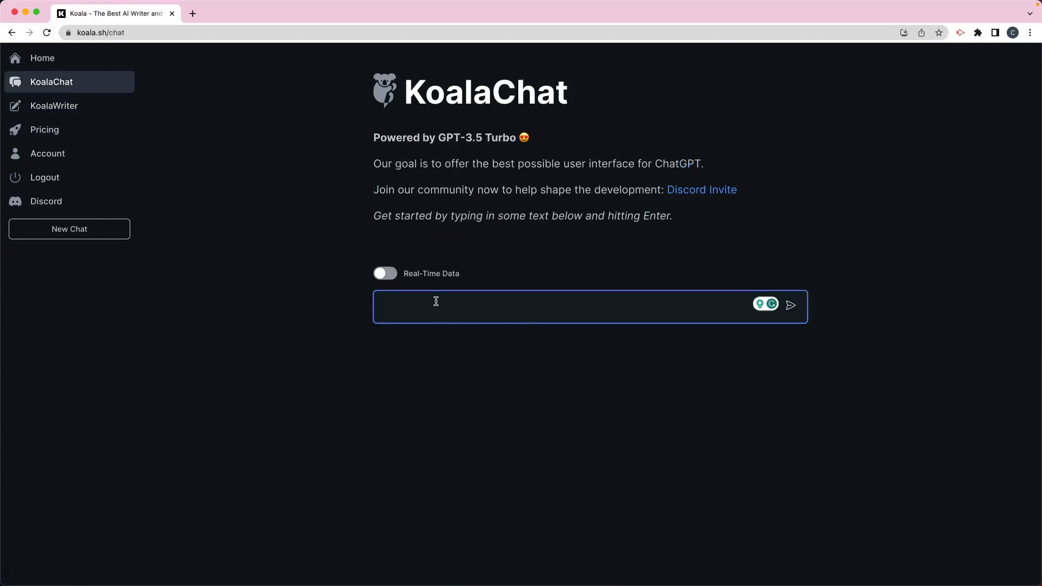
click(53, 106)
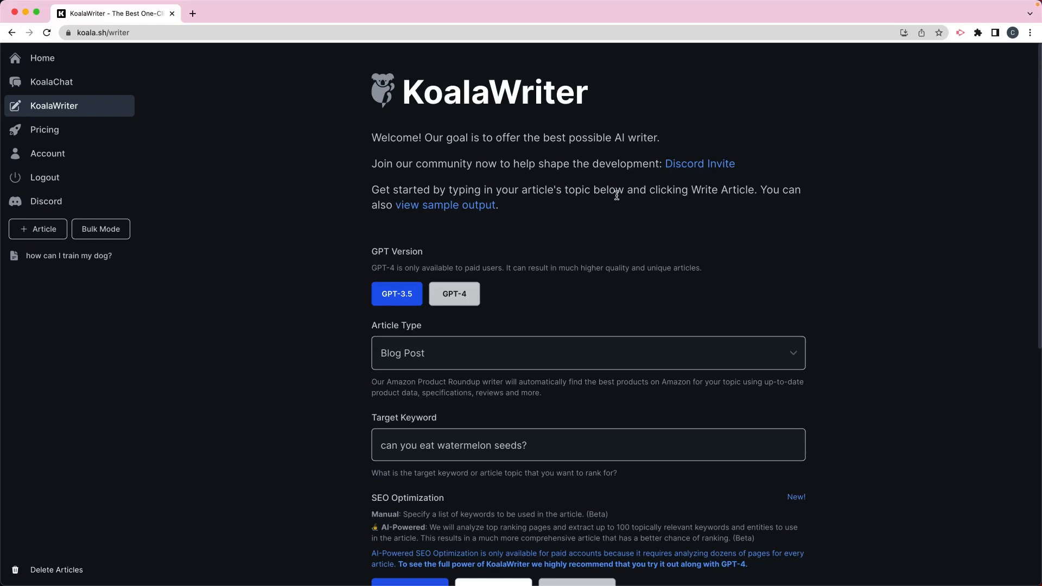
Switch the article type to Amazon Product Roundup
scroll(577, 210, down, 3)
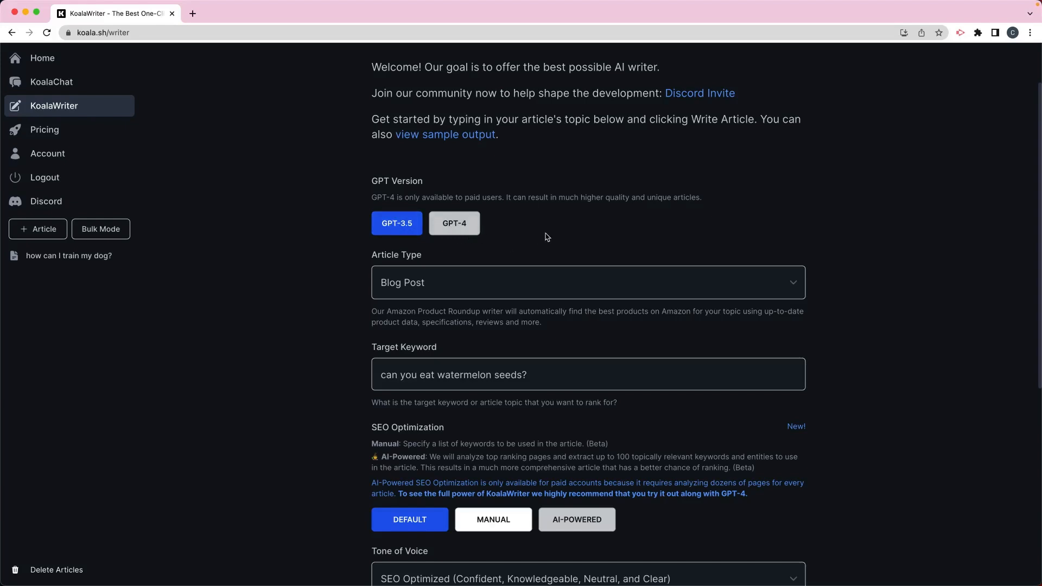
scroll(548, 237, down, 3)
click(460, 212)
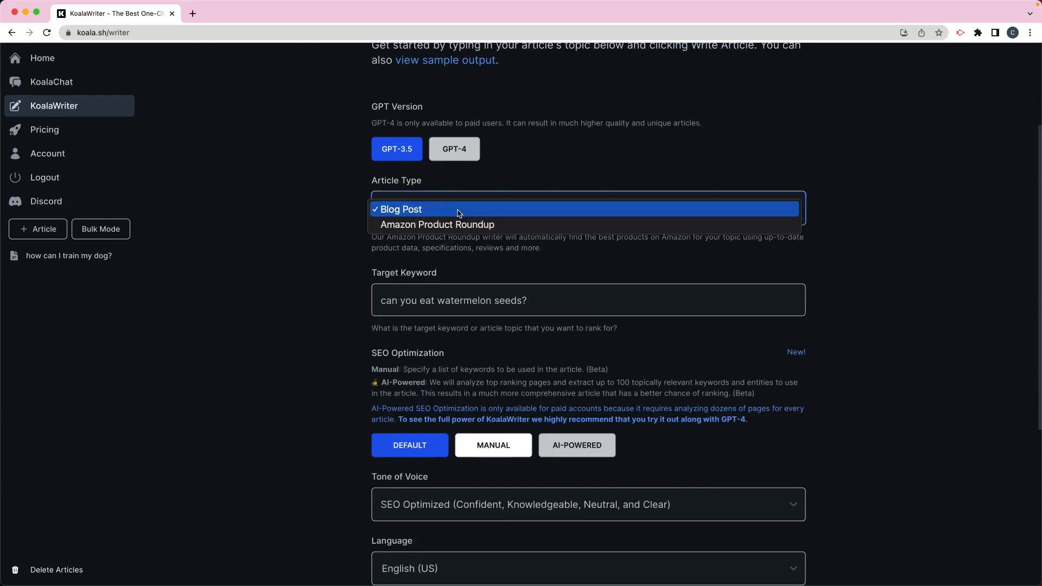
click(470, 229)
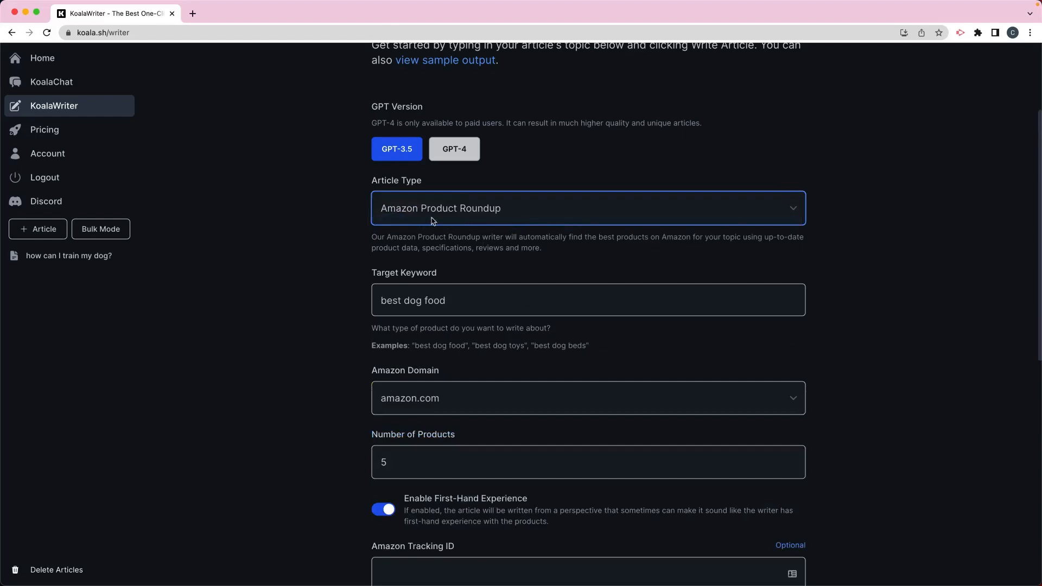
Examine the Amazon Product Roundup fields: target keyword, Amazon domain, tracking ID and search URL
scroll(510, 233, down, 3)
click(462, 227)
key(super+a)
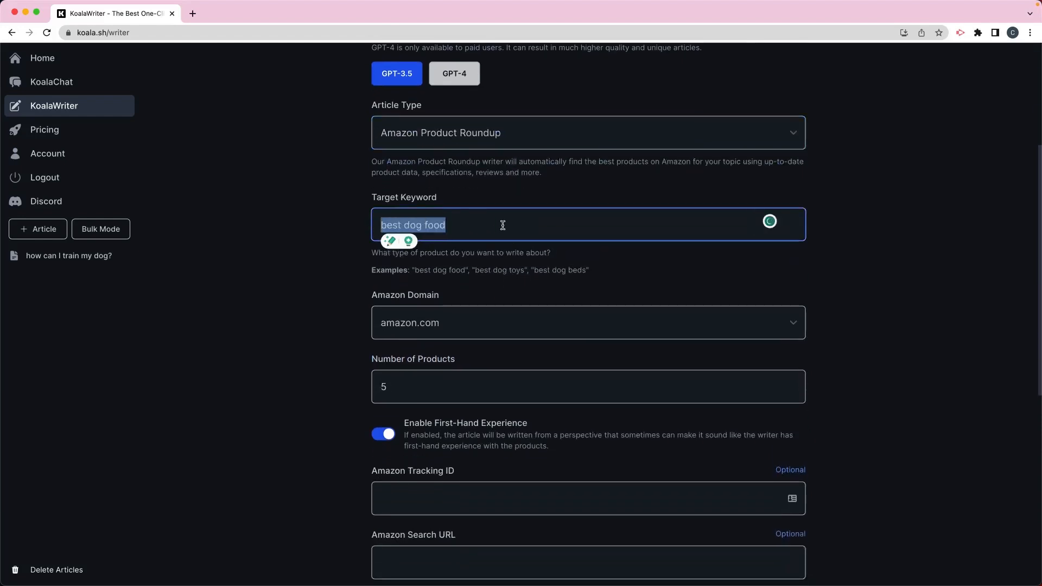
click(501, 269)
scroll(489, 256, down, 4)
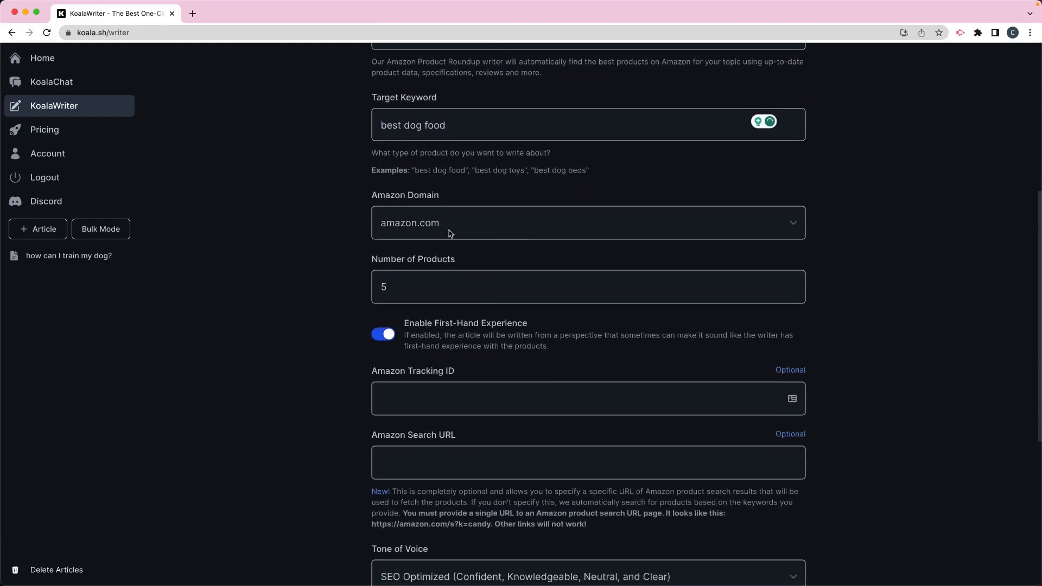
click(442, 223)
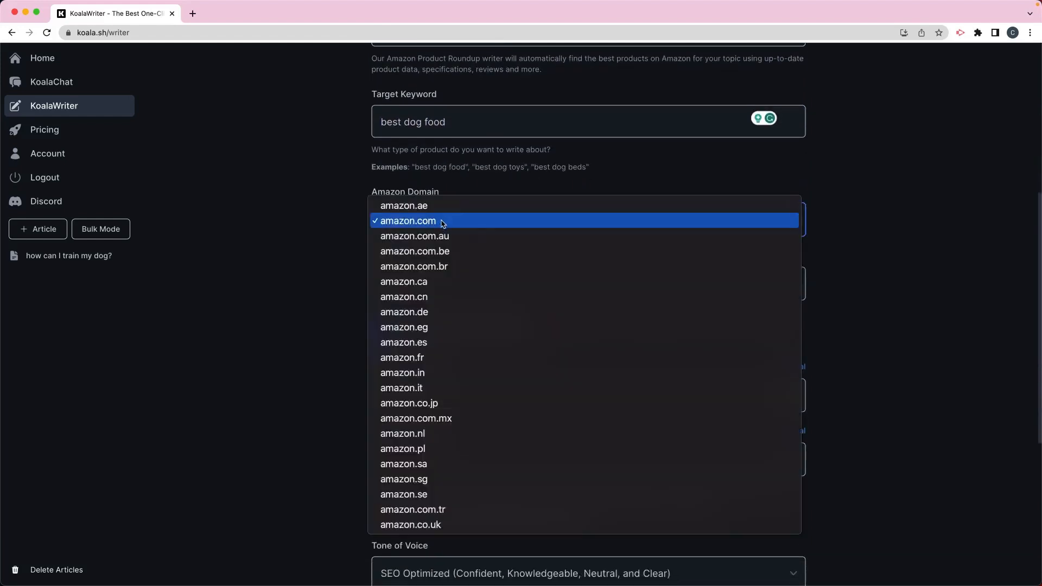
click(438, 222)
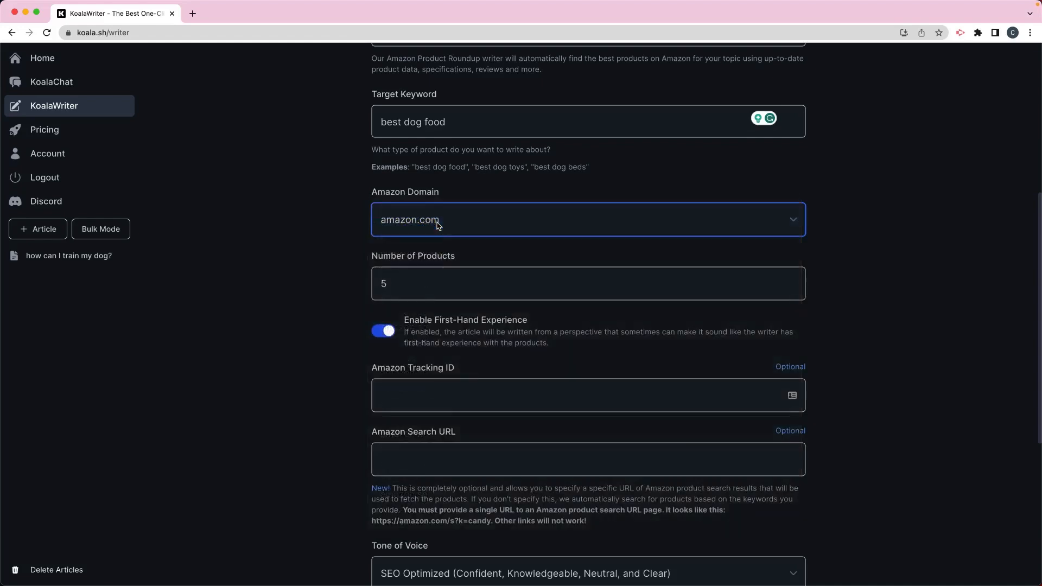
scroll(412, 284, down, 1)
scroll(413, 284, down, 3)
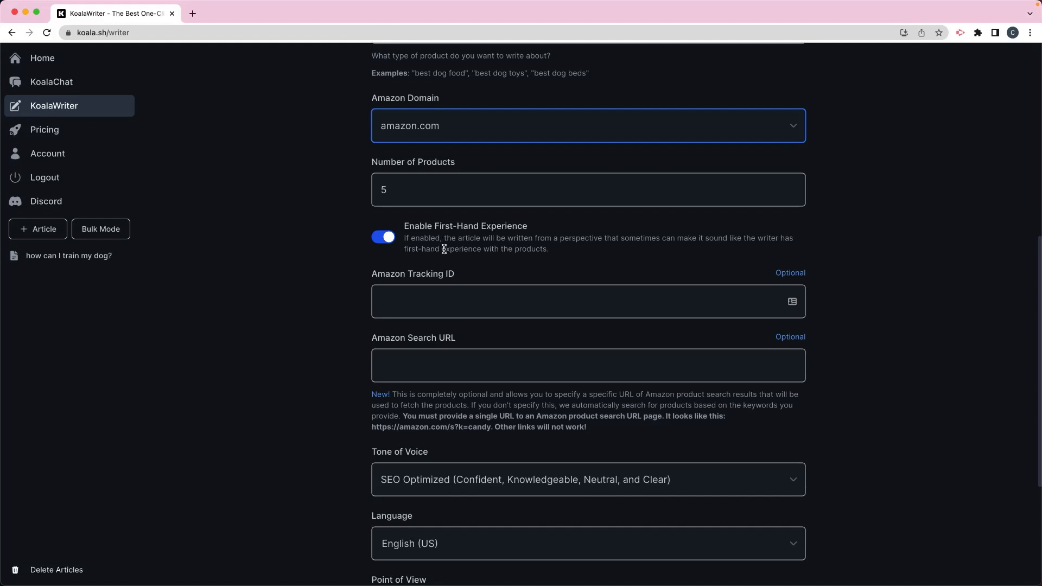
scroll(434, 248, down, 2)
click(410, 234)
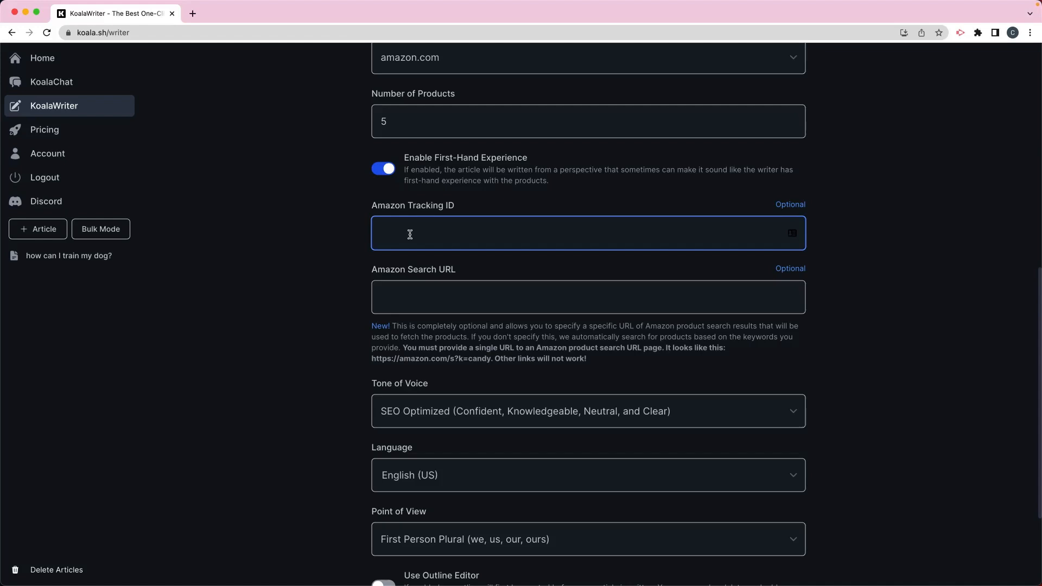
click(422, 296)
scroll(458, 312, up, 10)
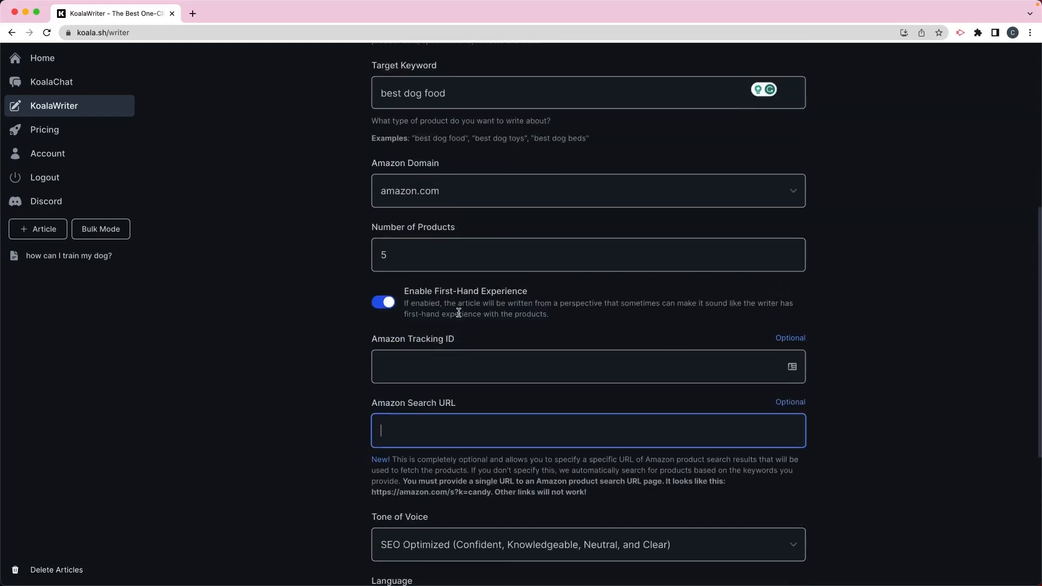
Set the article type back to Blog Post
click(474, 169)
click(446, 158)
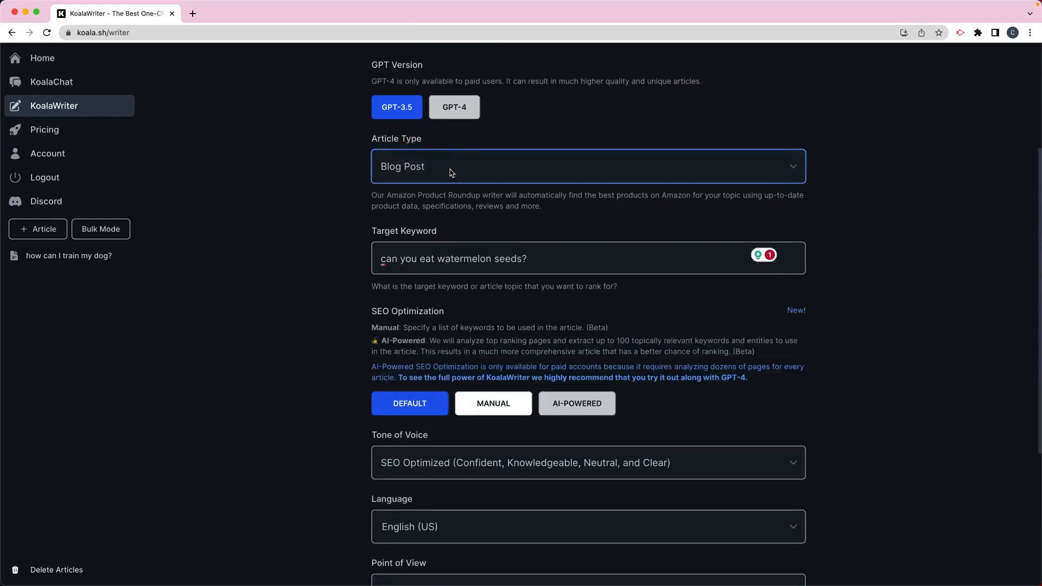
scroll(461, 208, down, 1)
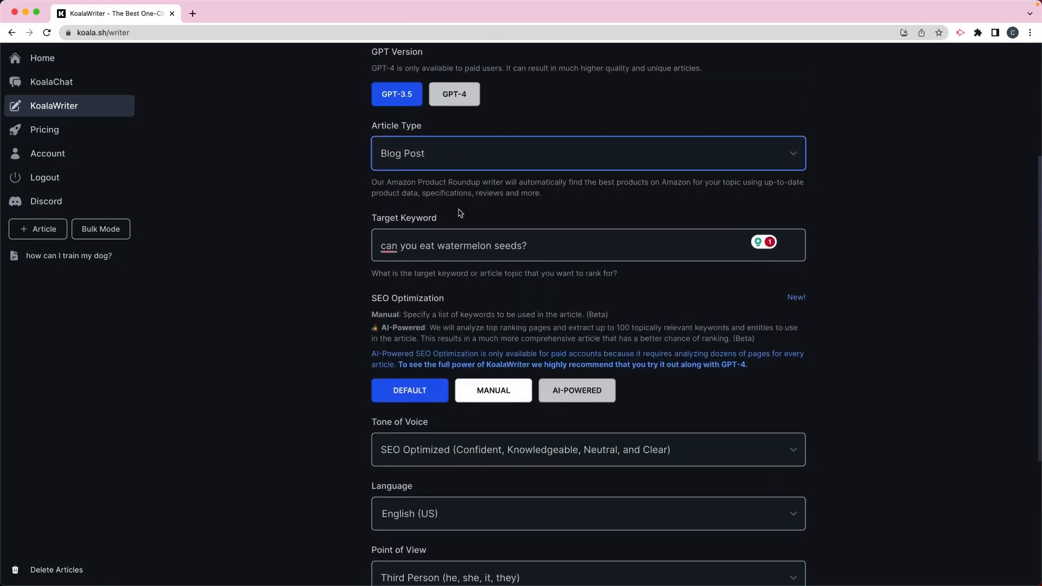
Replace the target keyword with "how can I help my child learn how to read?"
triple_click(559, 246)
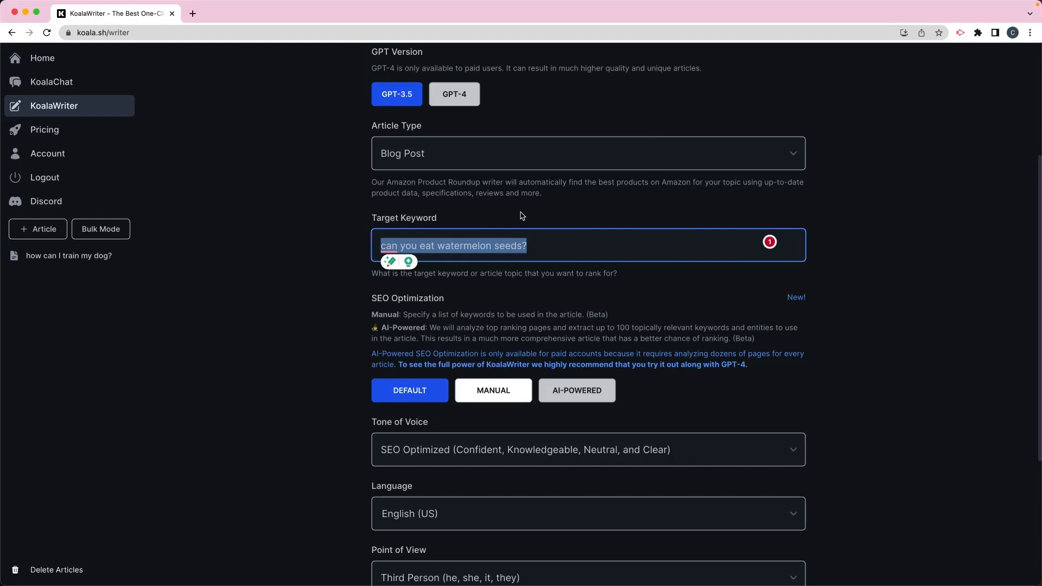
text(how can I help my child learn how to read?)
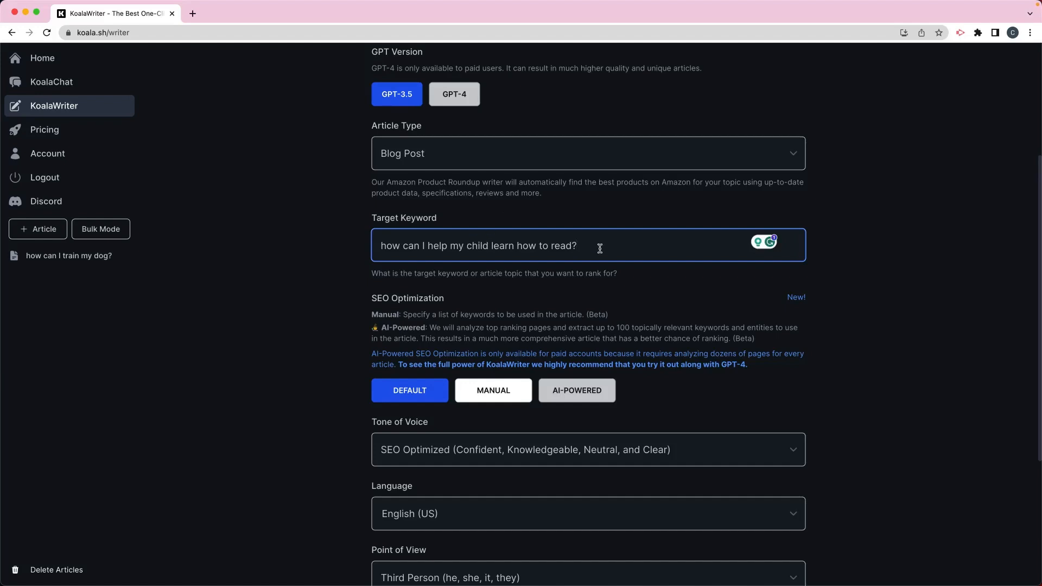
Try Manual SEO optimization, then return to Default
scroll(599, 248, down, 3)
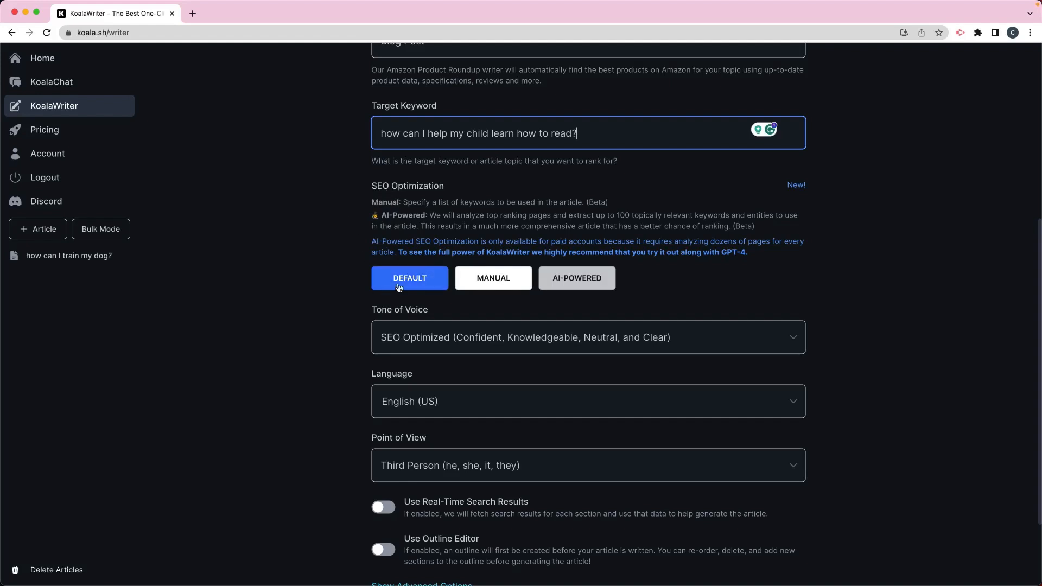
click(496, 284)
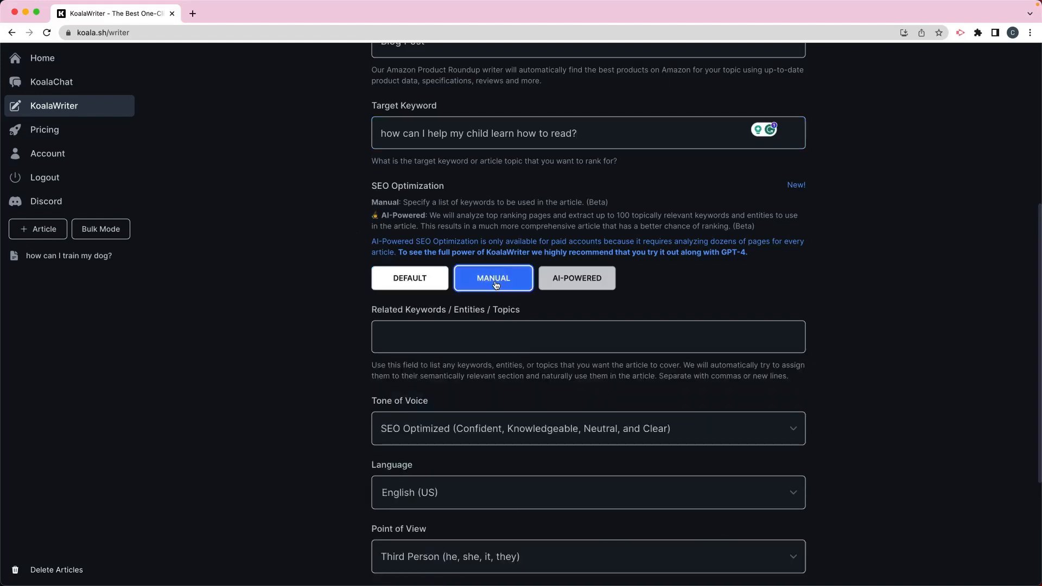
click(422, 291)
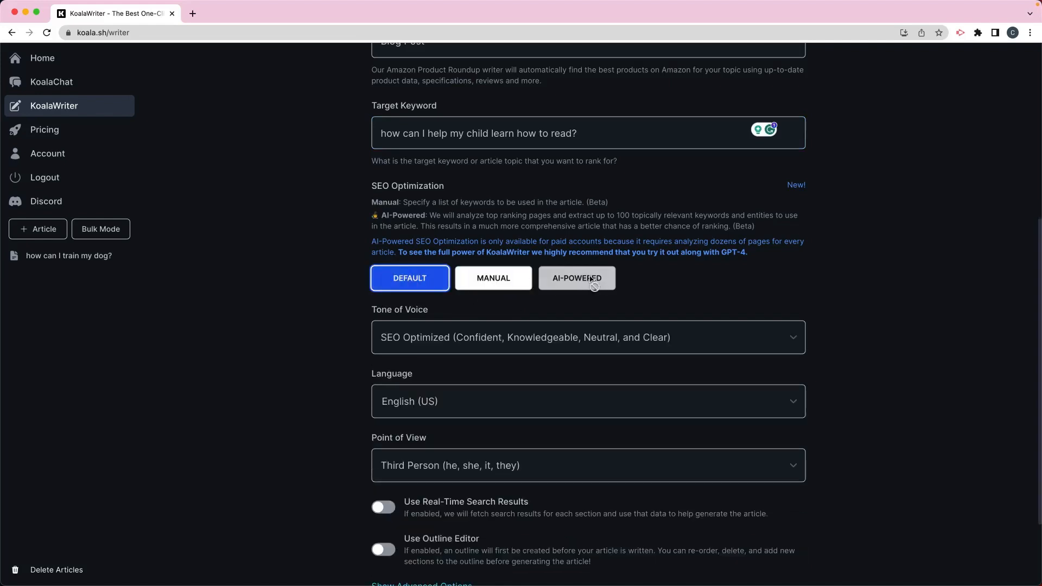
Set the tone of voice to Friendly
scroll(718, 285, down, 2)
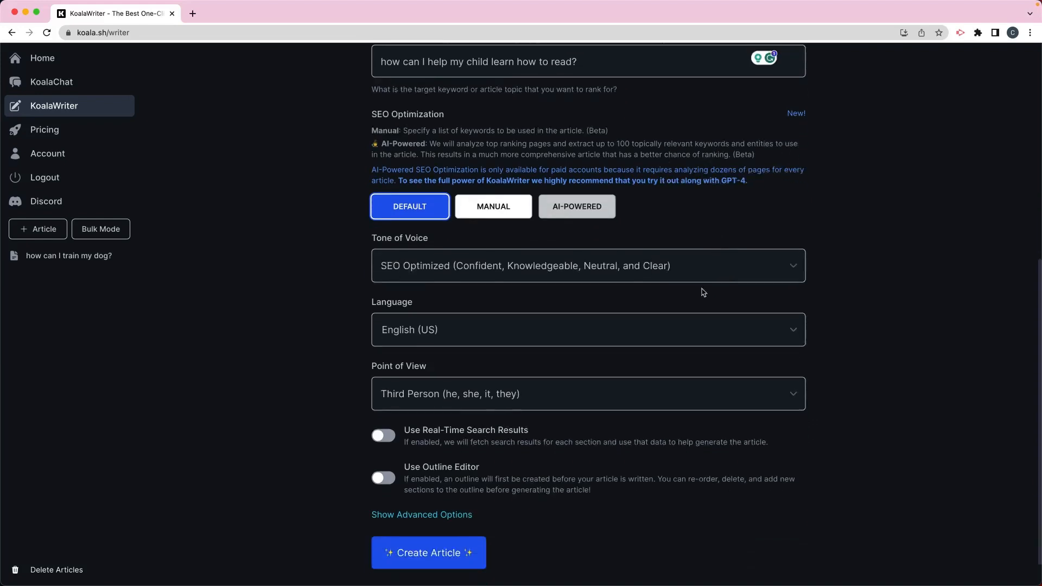
click(454, 266)
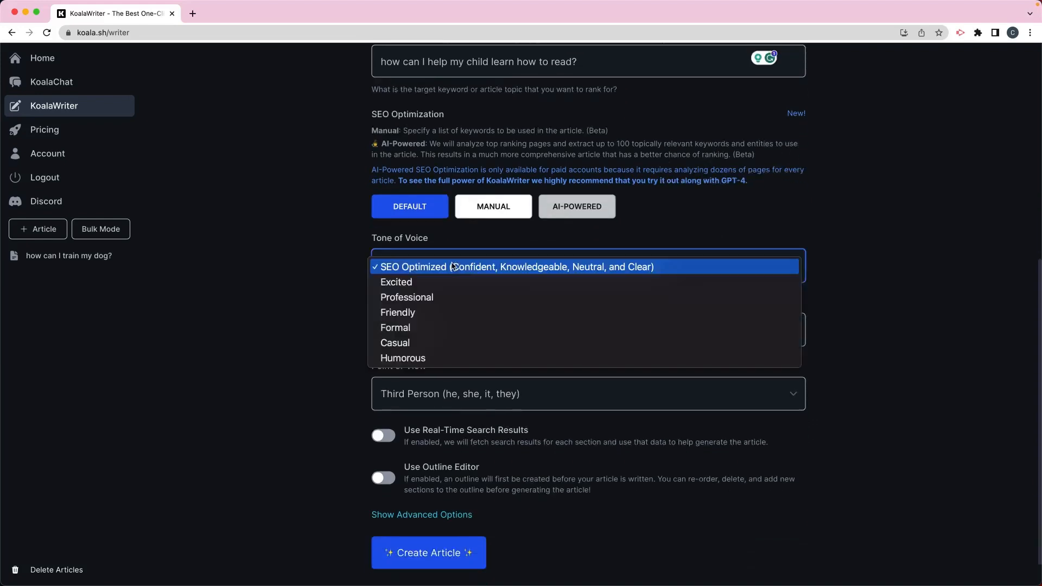
click(433, 313)
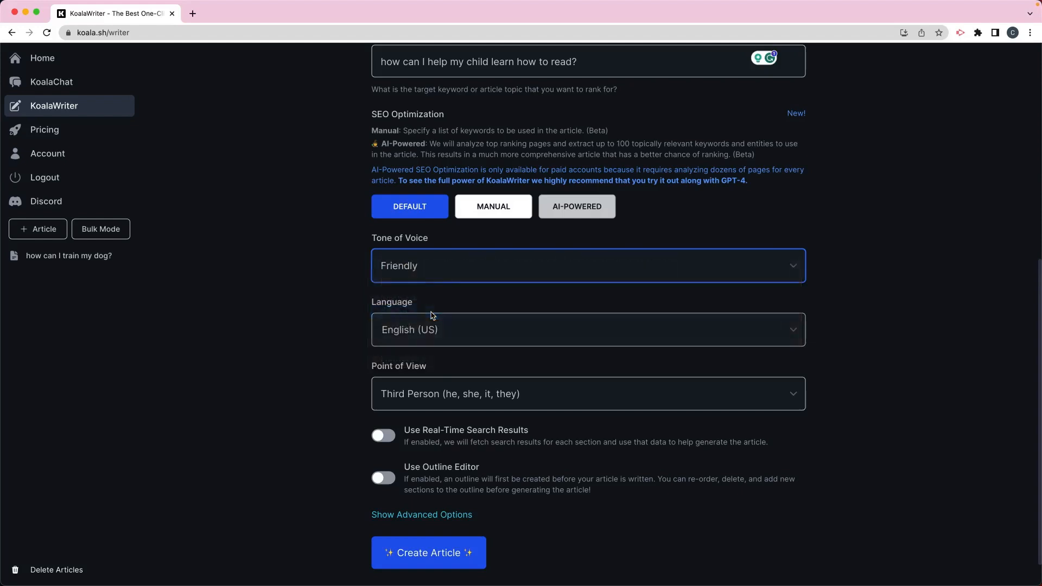
click(445, 261)
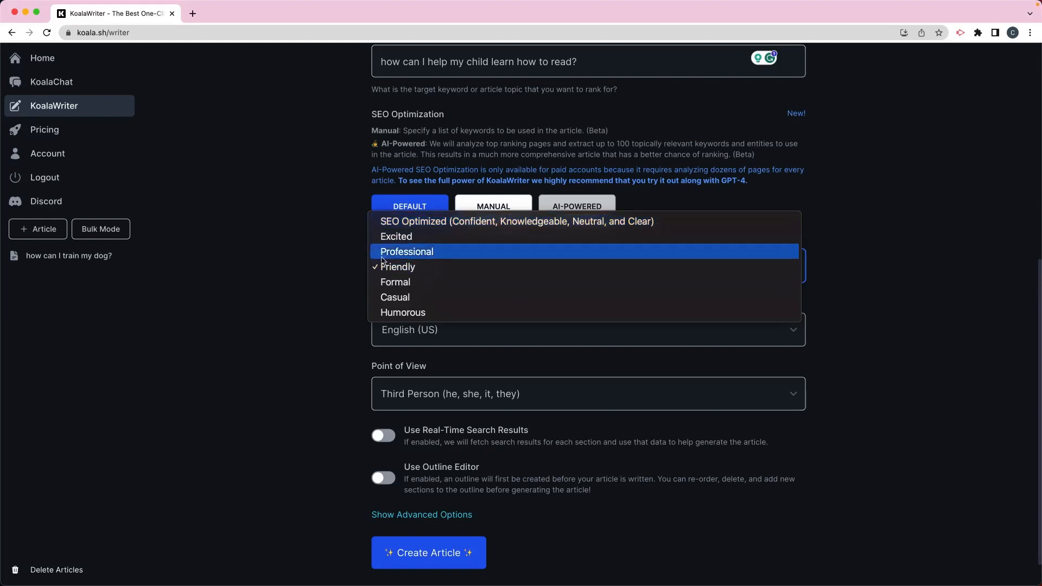
click(402, 270)
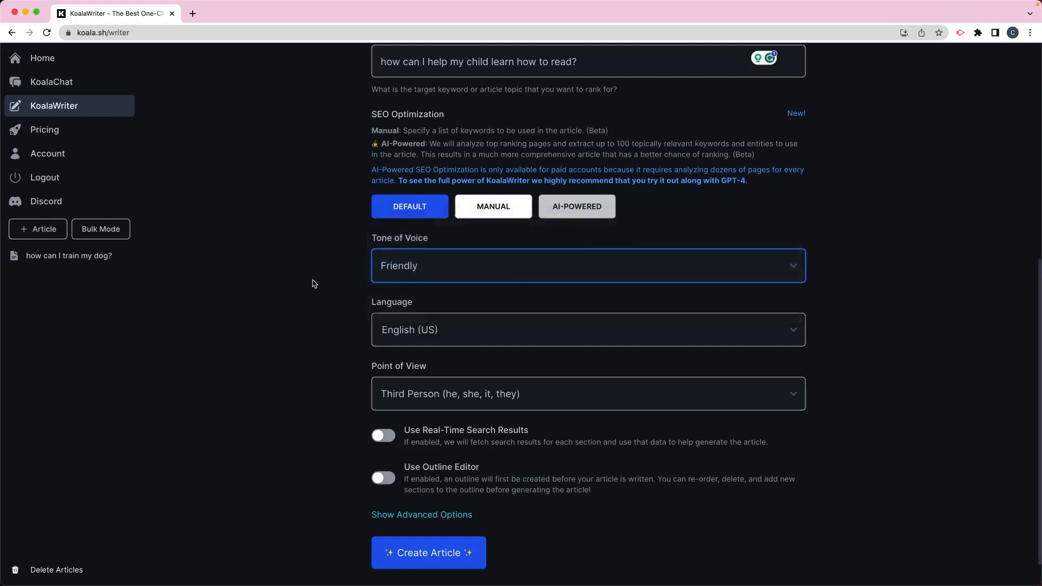
Set the point of view to First Person Singular (I, me, my, mine)
scroll(313, 283, down, 2)
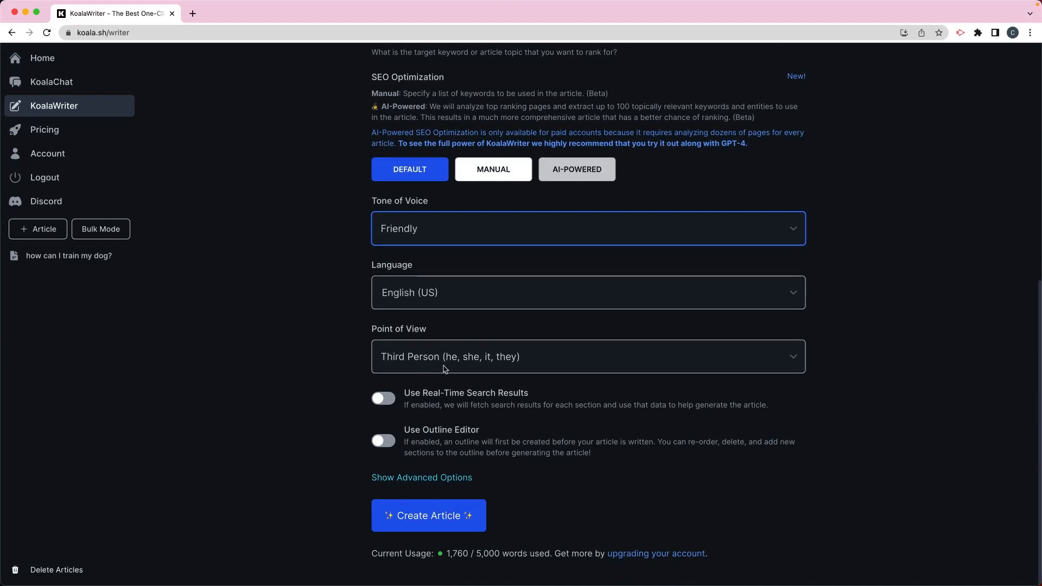
click(472, 362)
click(484, 315)
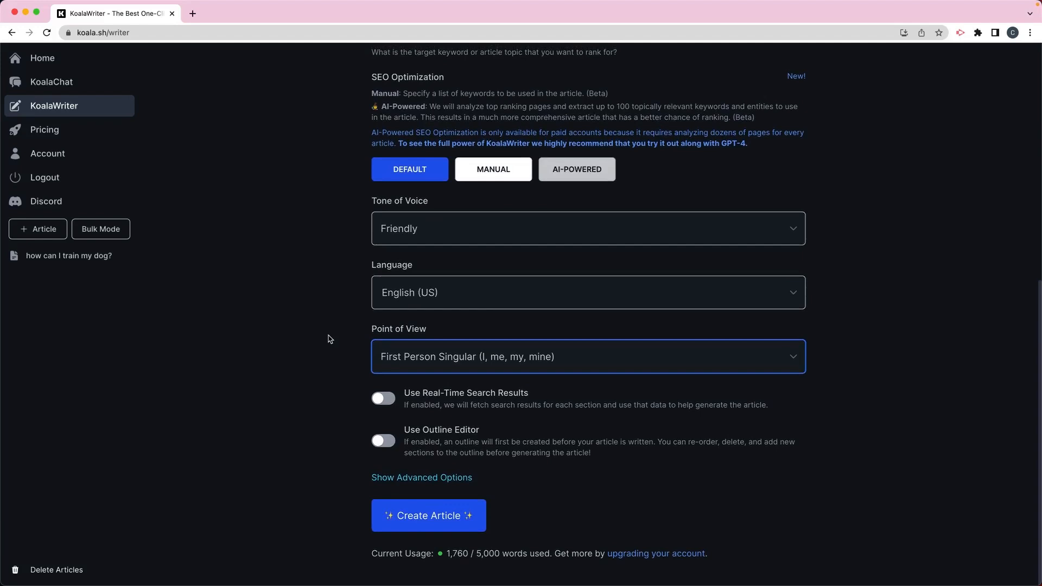
Enable Real-Time Search Results and the Outline Editor
click(393, 400)
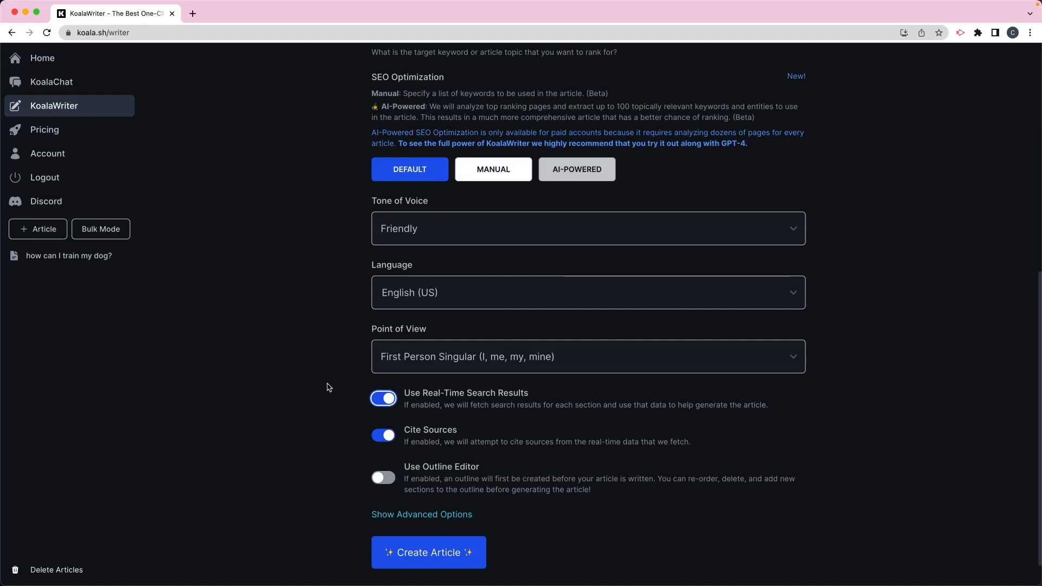
scroll(329, 388, down, 2)
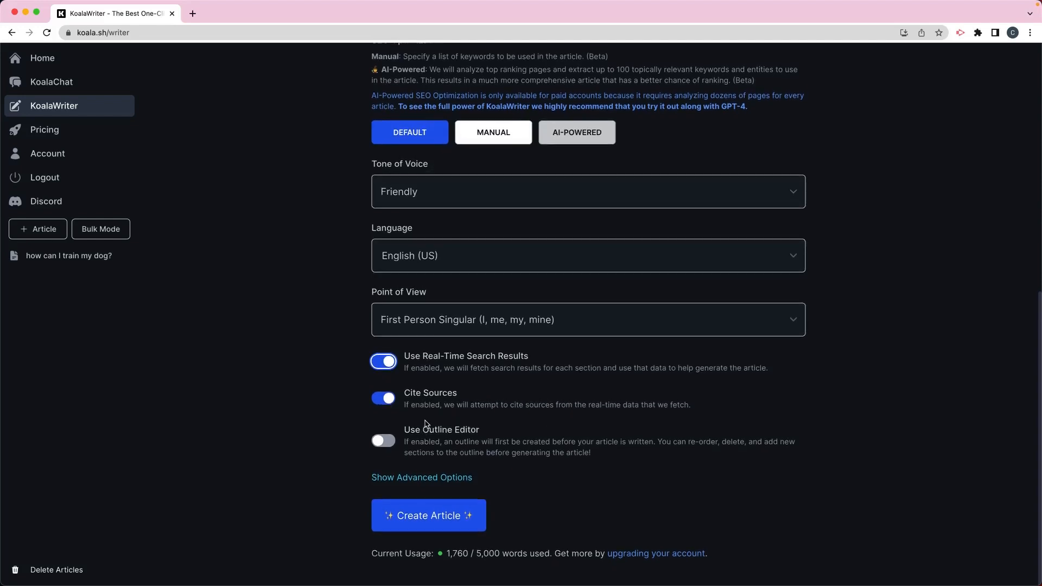
click(392, 444)
click(392, 442)
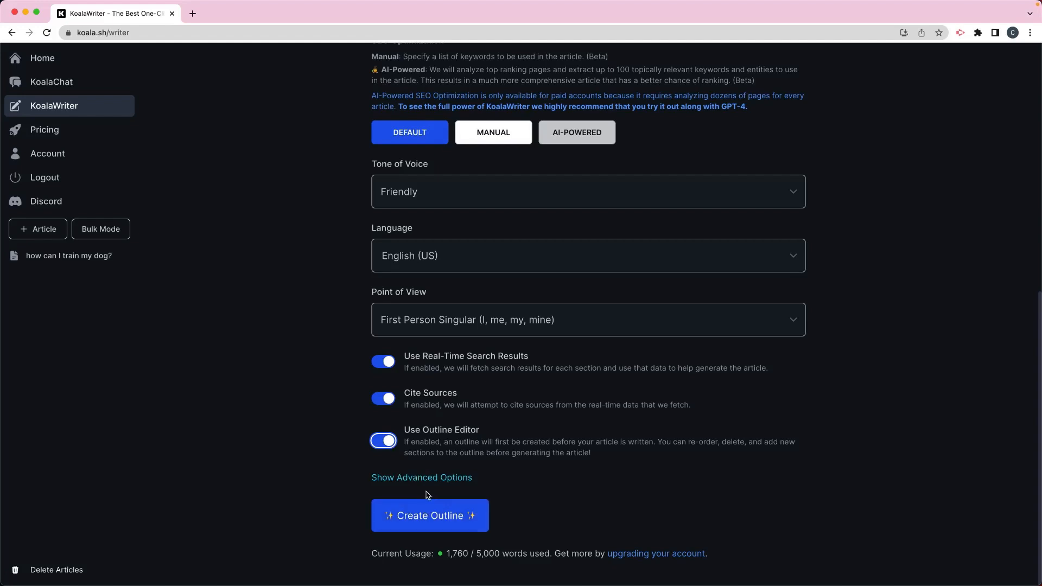
Create the article outline
drag(477, 554, 503, 555)
click(515, 537)
click(426, 521)
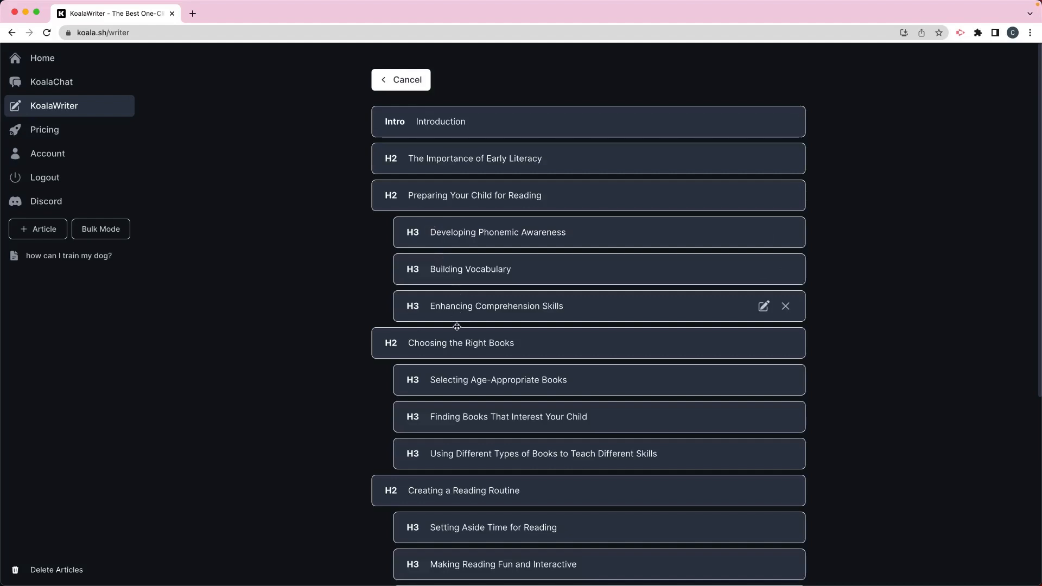
Move the Building Vocabulary subheading above Developing Phonemic Awareness in the outline
scroll(455, 337, down, 5)
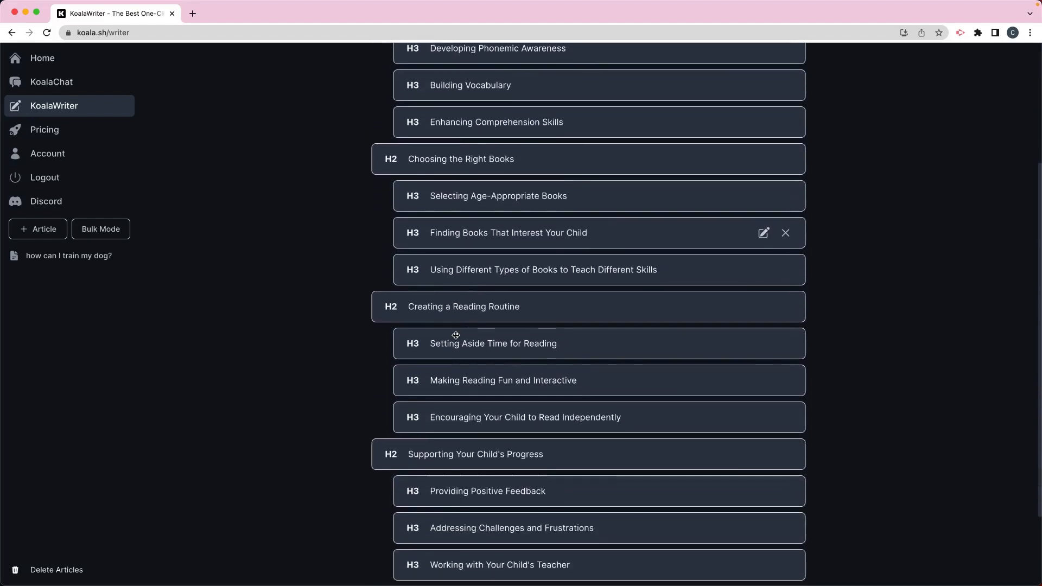
scroll(456, 336, down, 3)
scroll(456, 334, up, 8)
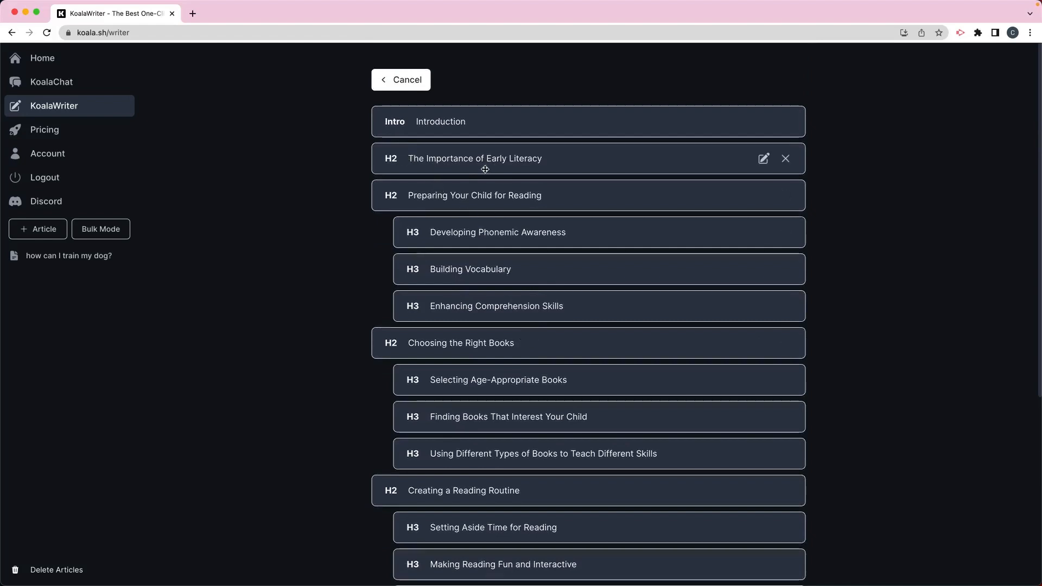
mouse_move(517, 224)
mouse_down()
mouse_move(508, 179)
mouse_move(514, 372)
mouse_move(513, 208)
mouse_up()
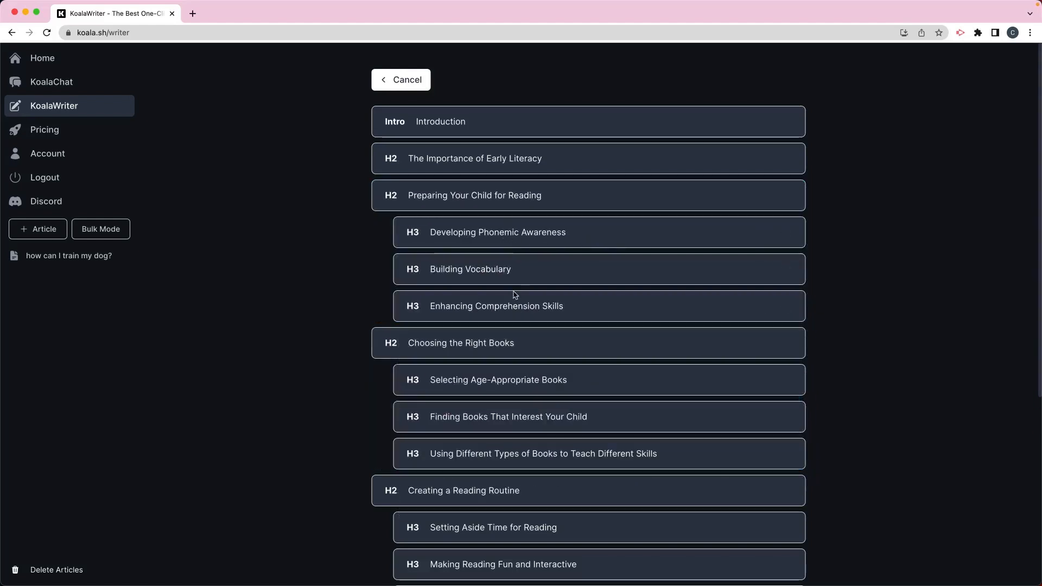
mouse_move(507, 269)
mouse_down()
mouse_move(510, 235)
mouse_move(510, 276)
mouse_up()
mouse_move(434, 202)
mouse_down()
mouse_move(437, 257)
mouse_move(437, 211)
mouse_up()
drag(476, 273, 484, 238)
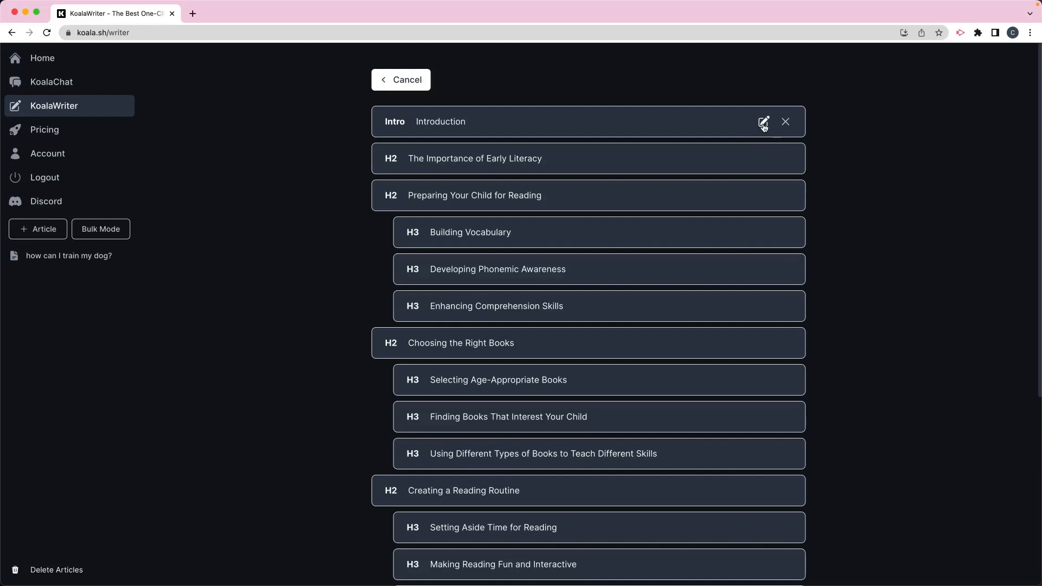
Inspect the Introduction section's extra prompt and keyword fields, closing the panel without saving changes
click(764, 122)
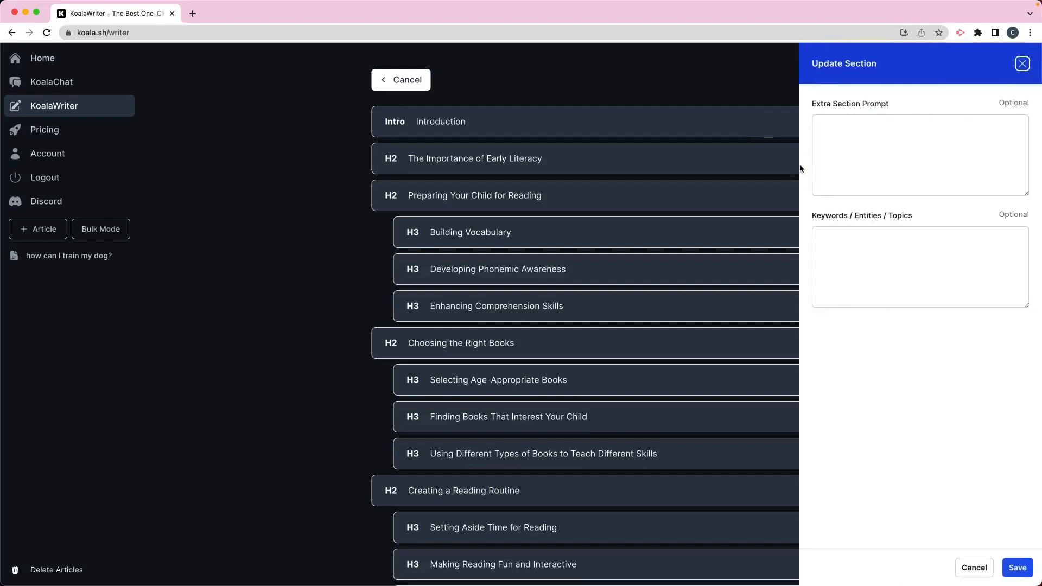
click(854, 149)
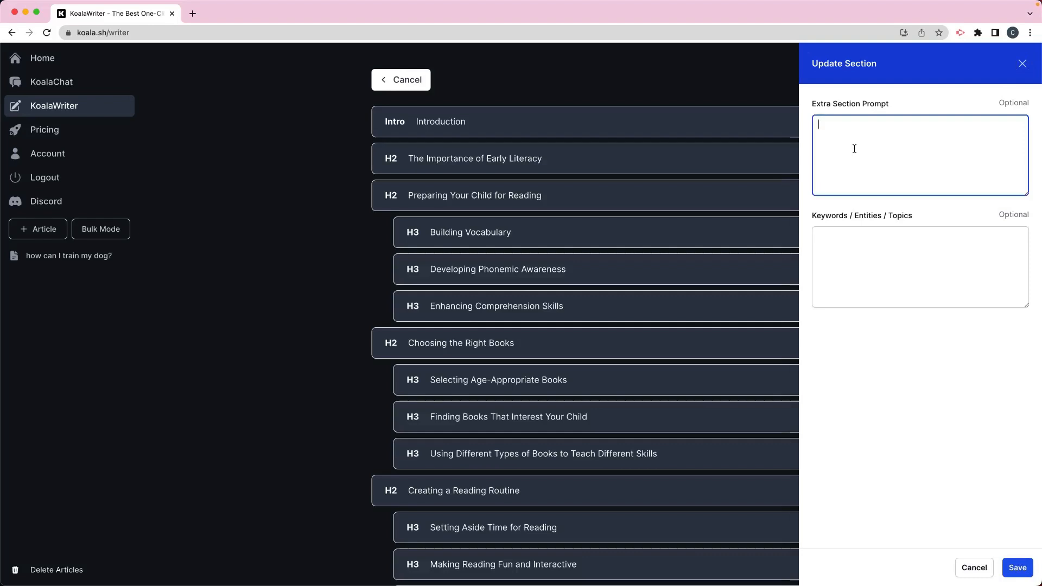
click(864, 243)
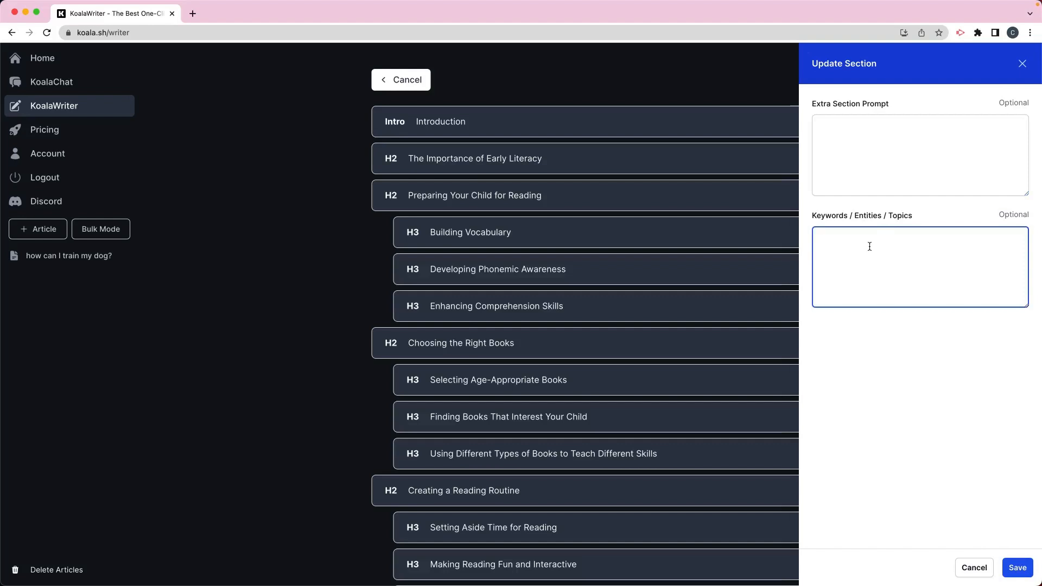
click(1022, 64)
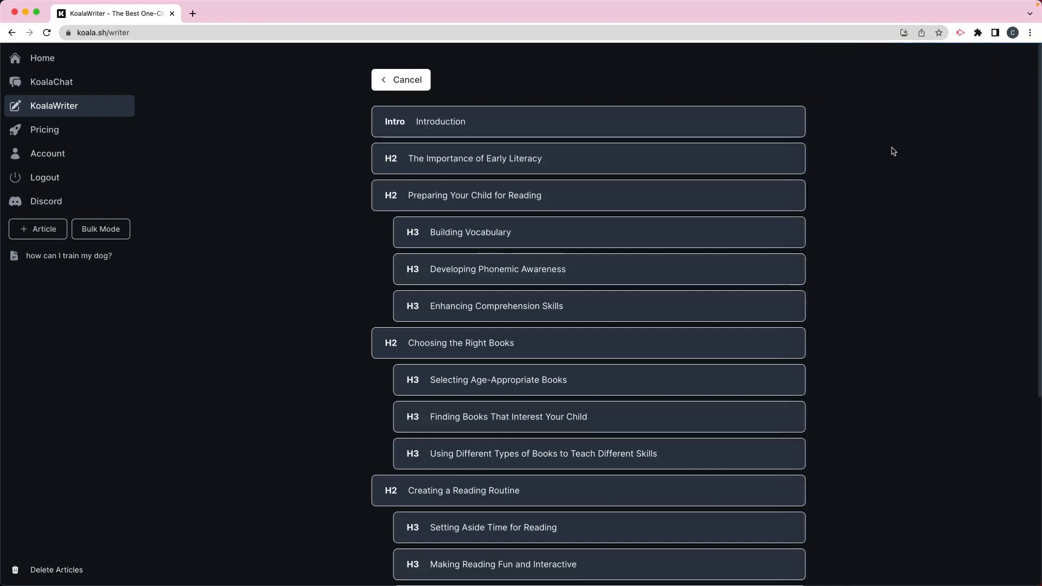
Open the Add Section dialog below the outline and close it without adding a section
scroll(893, 151, down, 3)
mouse_move(787, 191)
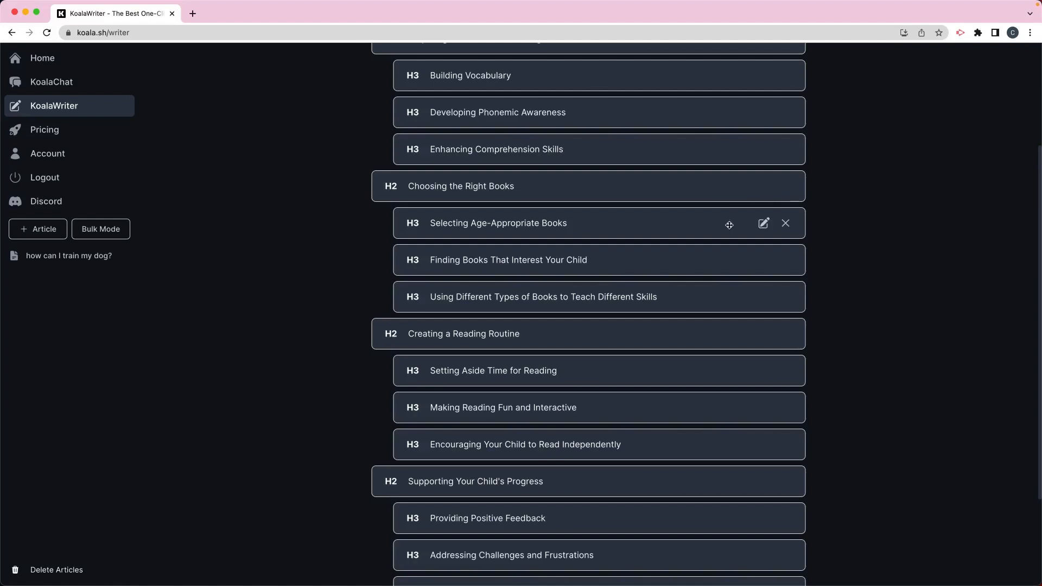
scroll(785, 222, down, 3)
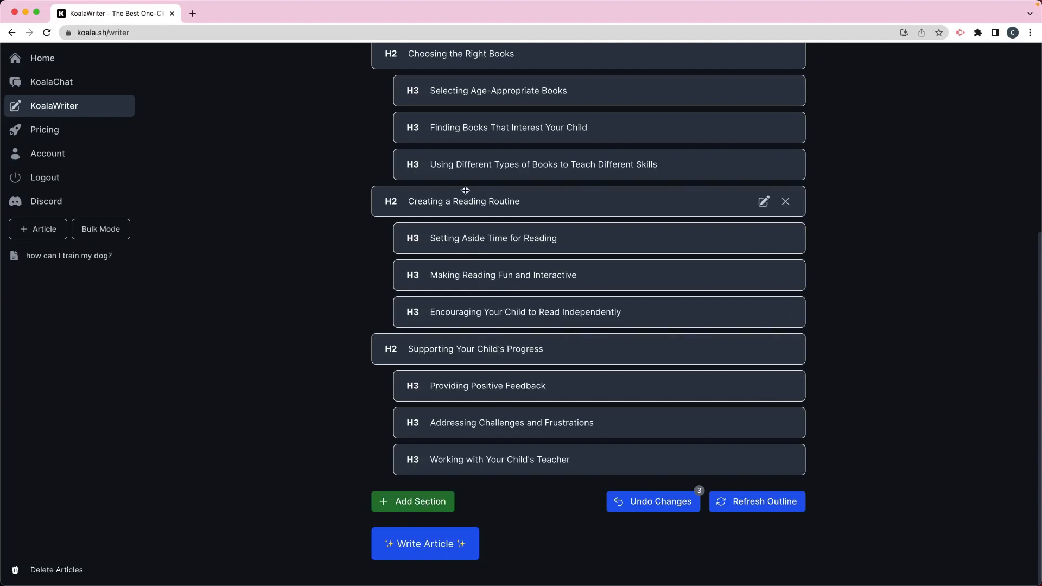
click(419, 510)
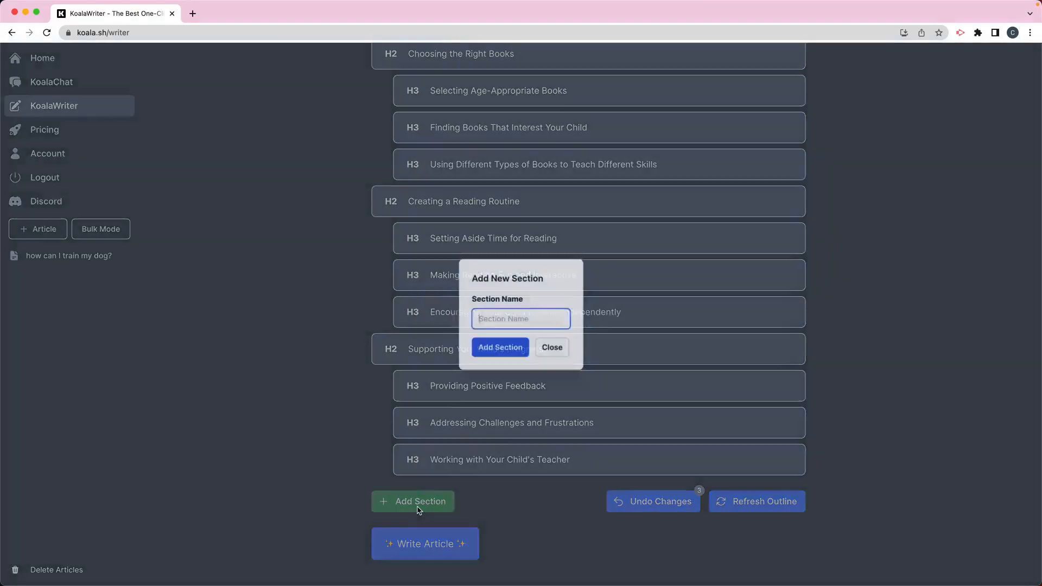
click(558, 352)
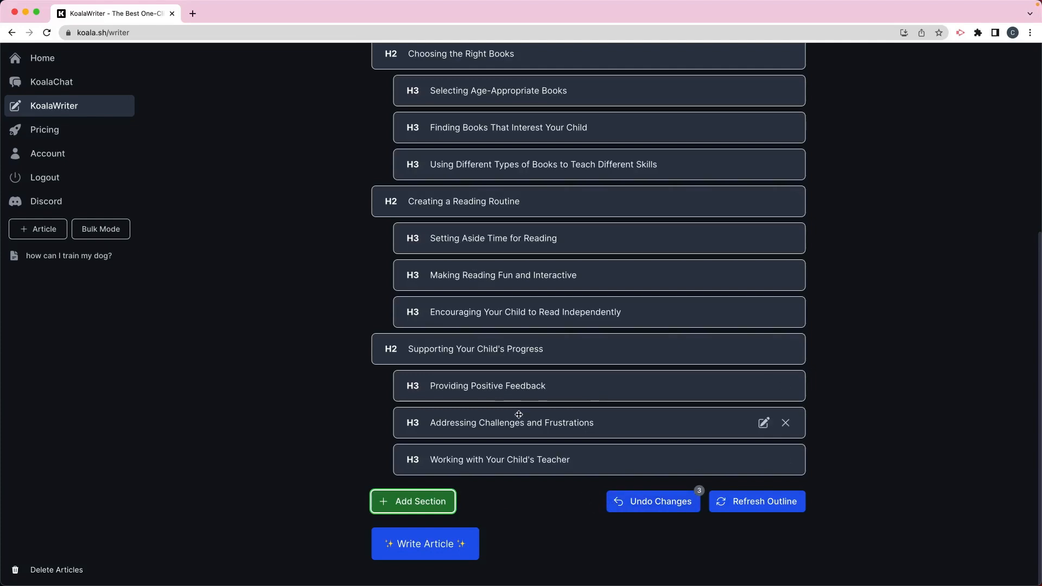
Write the article from the edited outline
scroll(535, 362, up, 6)
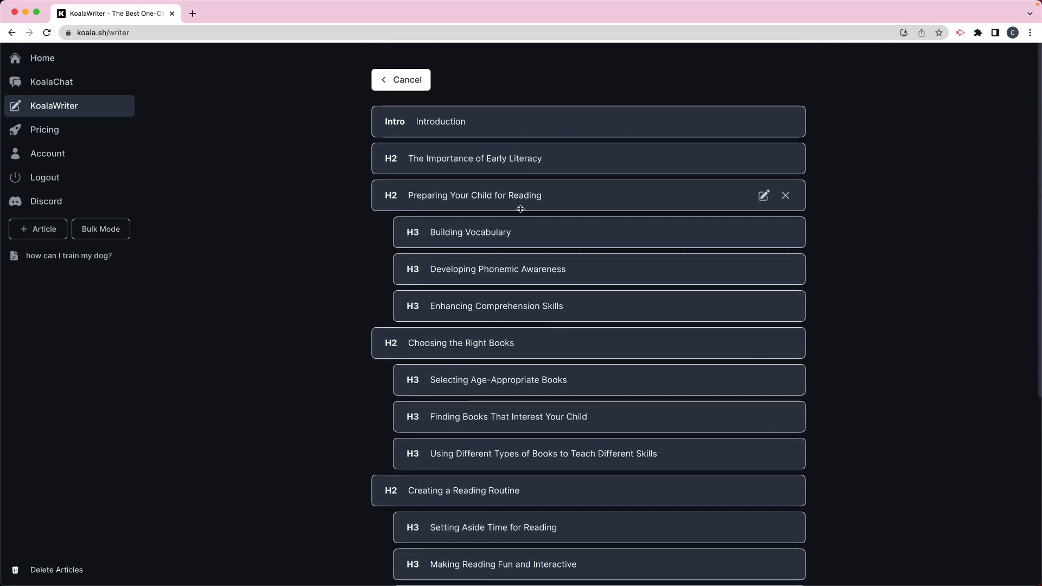
scroll(522, 231, down, 4)
scroll(522, 231, down, 3)
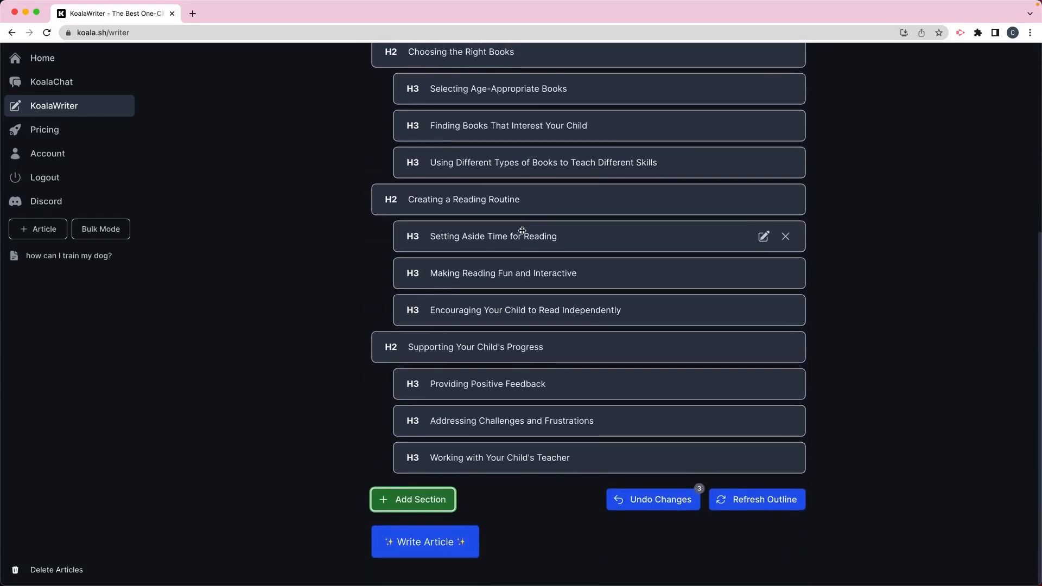
click(431, 550)
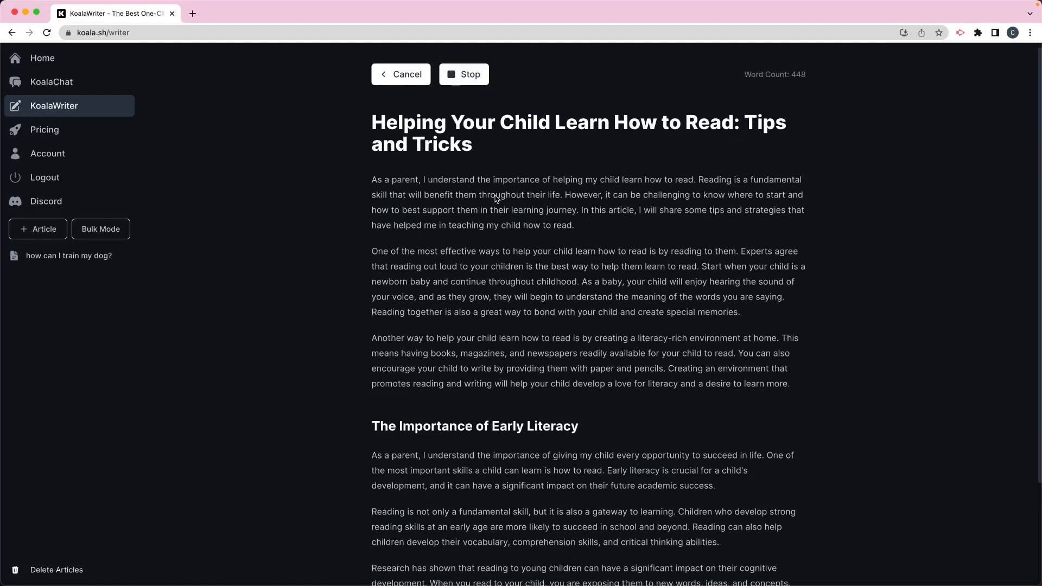
Read through the generated article's introduction and sections, and copy the finished article text
drag(420, 182, 590, 178)
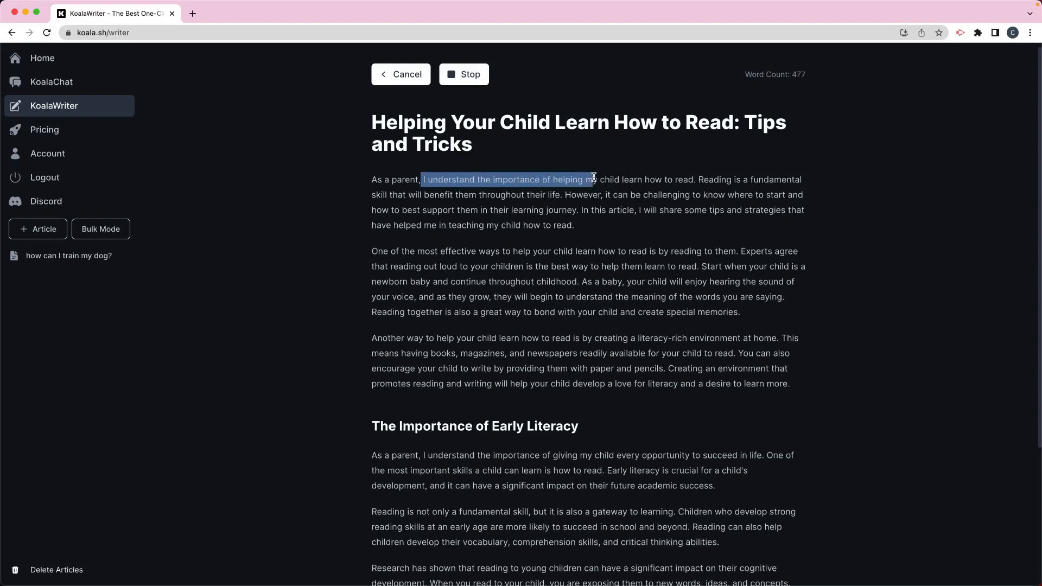
scroll(628, 200, down, 2)
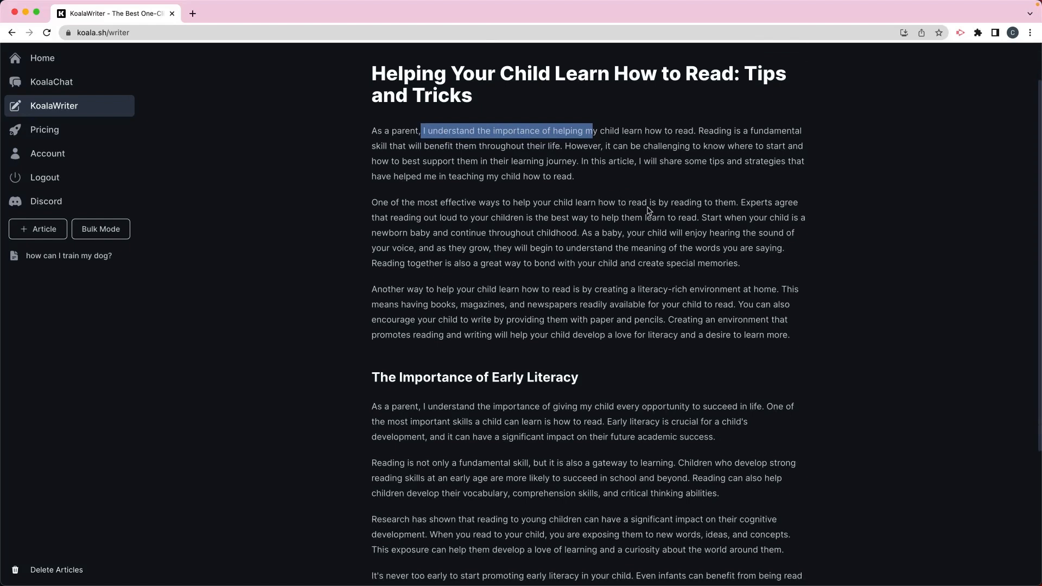
scroll(648, 206, down, 5)
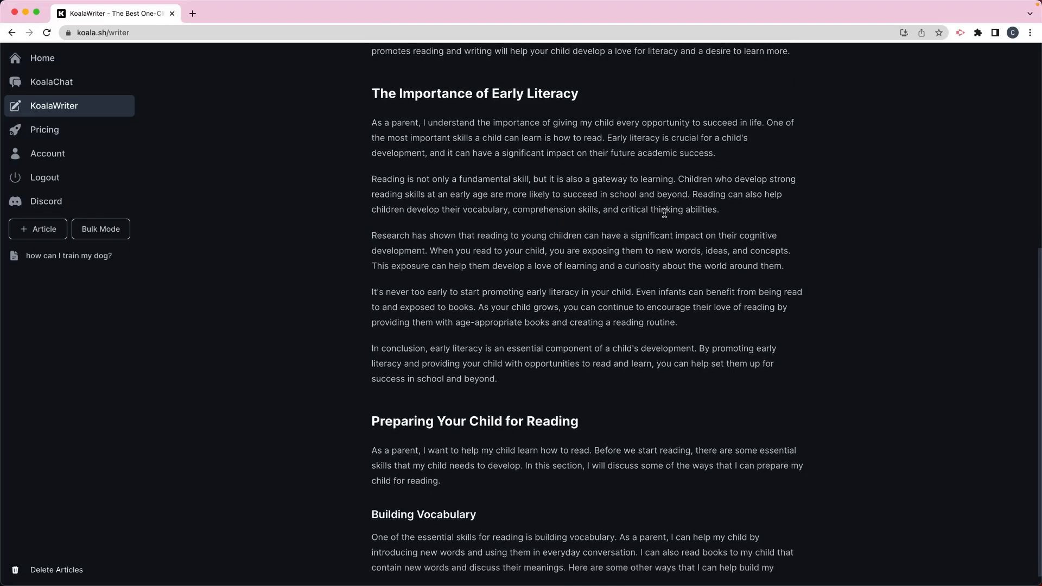
scroll(665, 214, up, 3)
scroll(666, 216, up, 1)
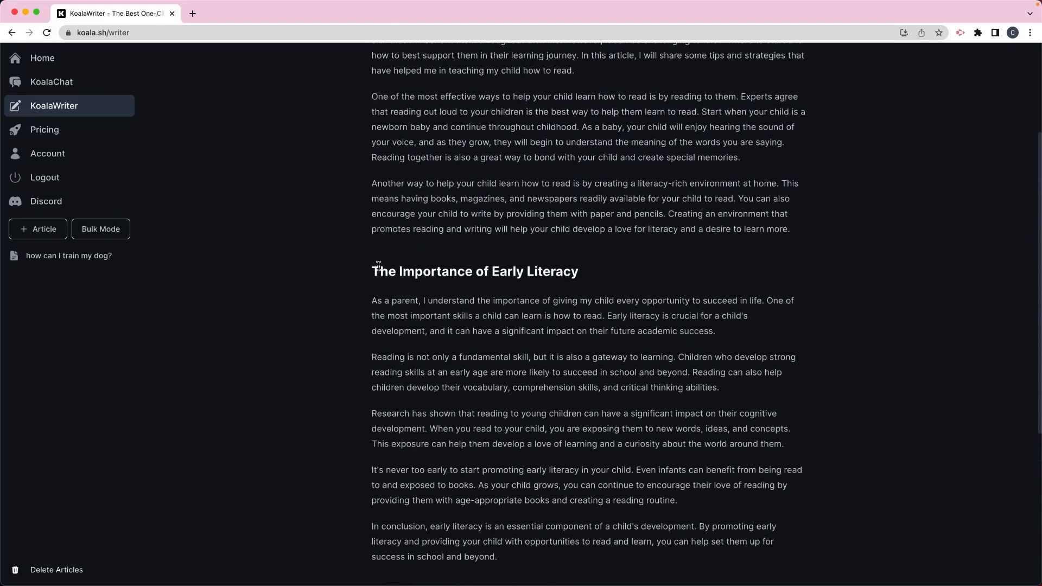
scroll(399, 270, down, 8)
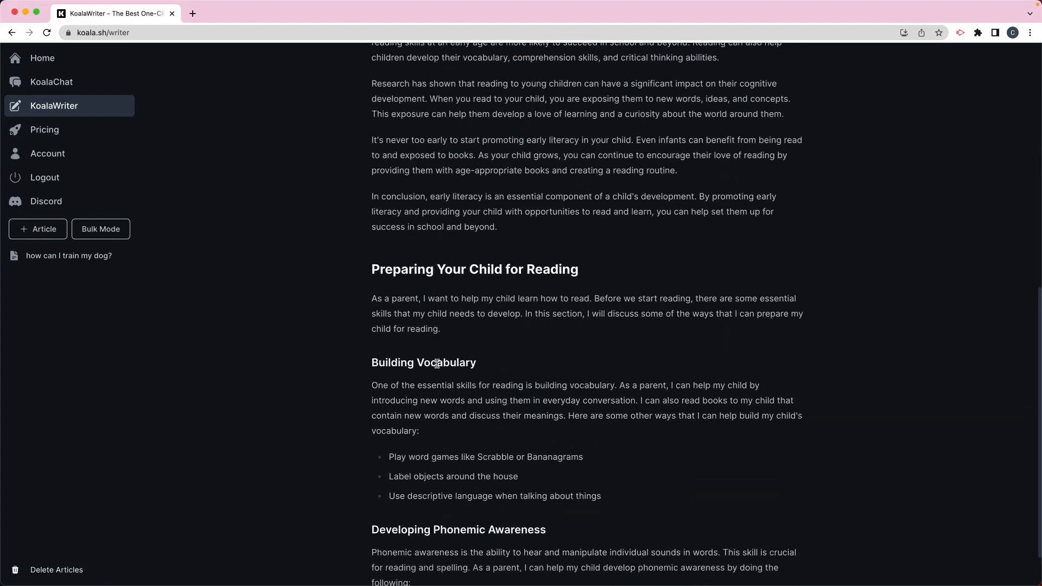
scroll(442, 362, down, 2)
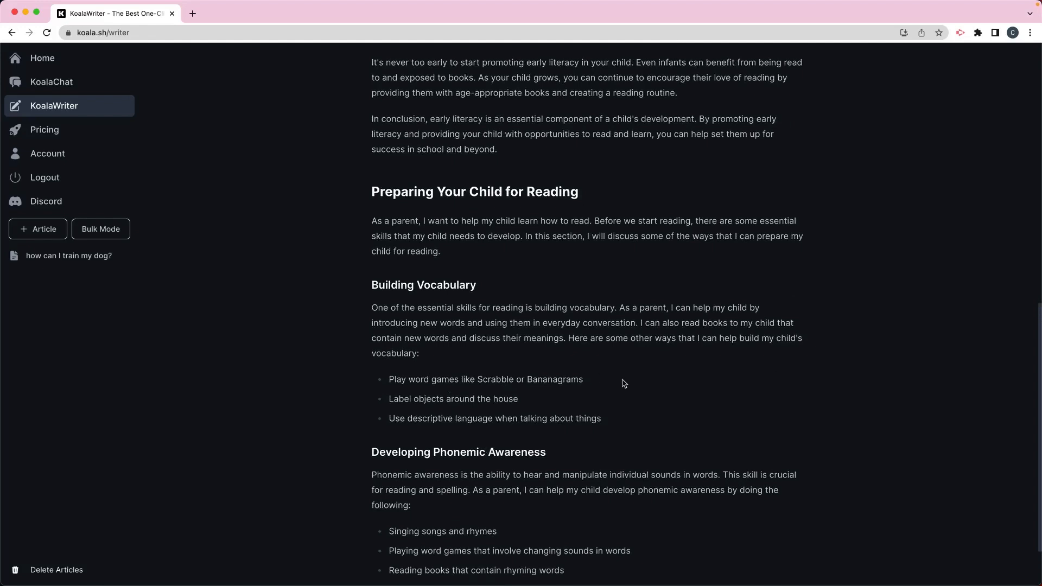
scroll(625, 383, down, 2)
scroll(402, 310, down, 2)
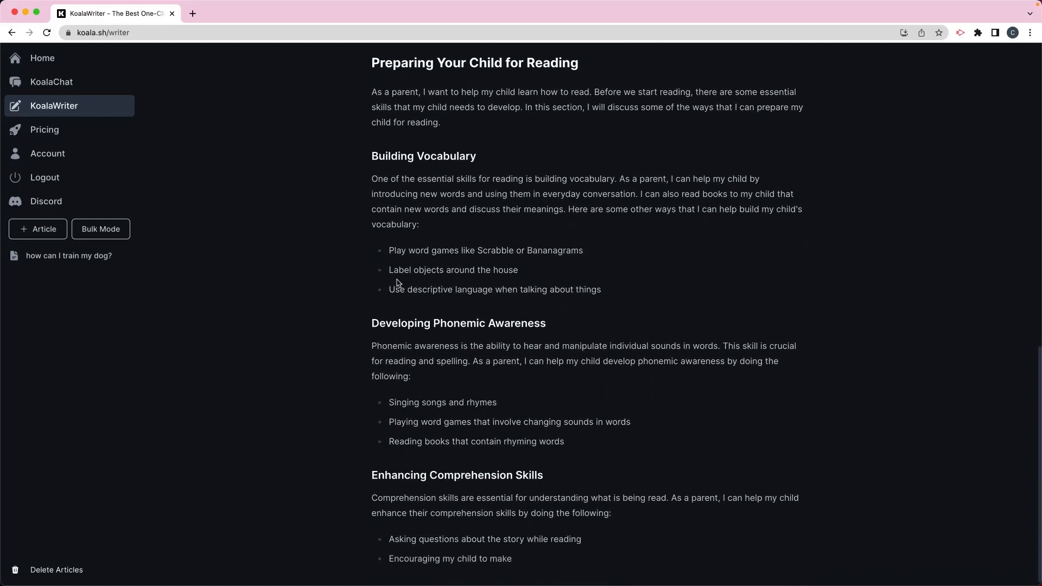
scroll(546, 329, down, 1)
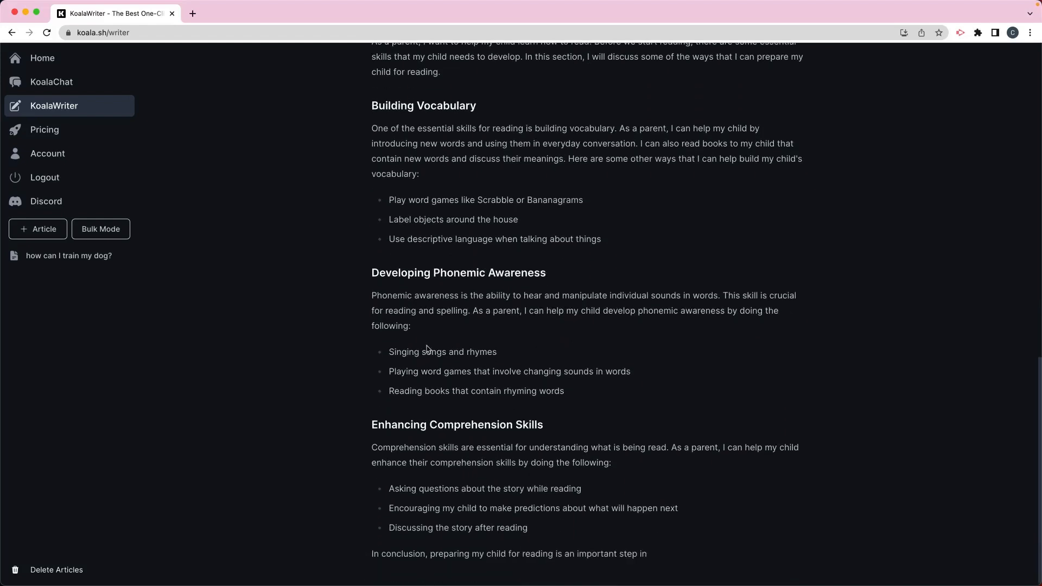
drag(388, 350, 656, 392)
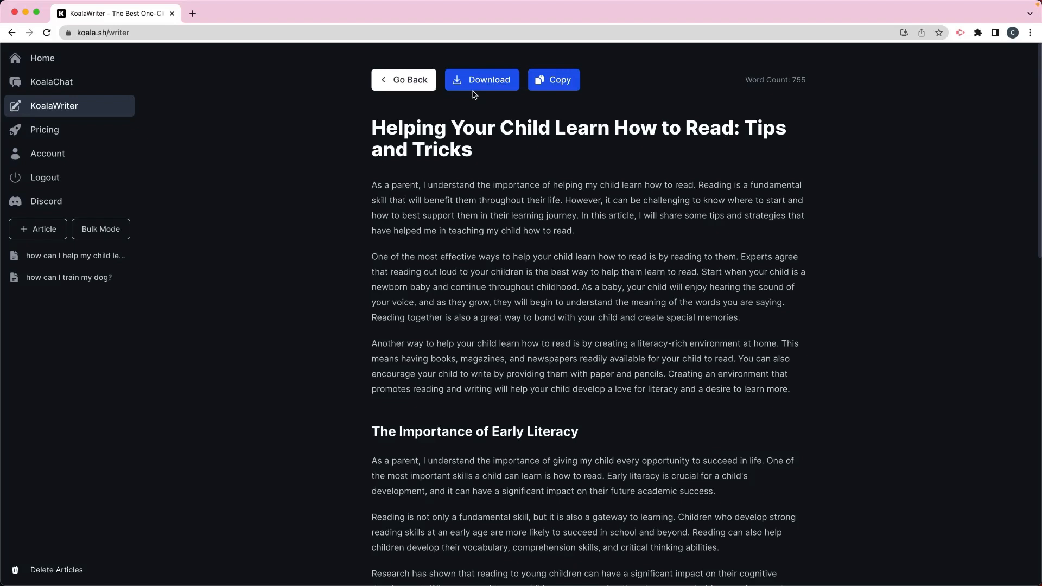
click(565, 93)
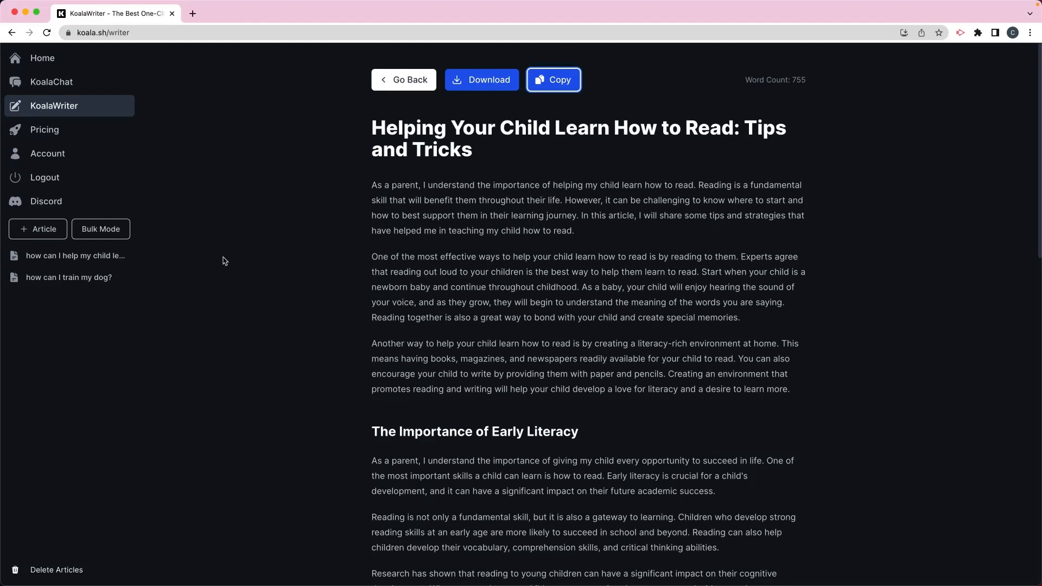
Open the saved dog training article and scroll through its contents
click(59, 280)
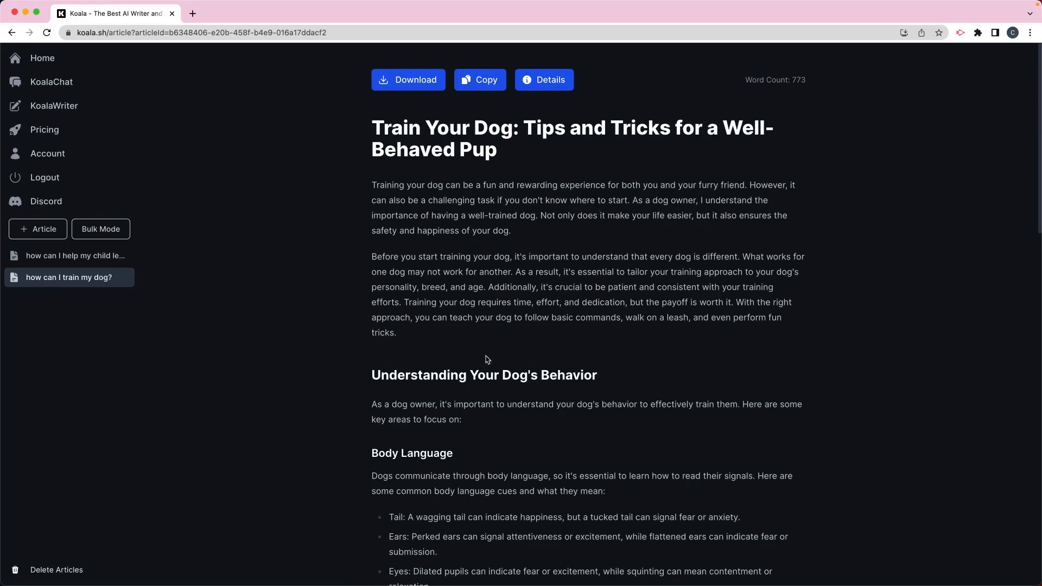
scroll(455, 352, down, 15)
scroll(455, 352, up, 15)
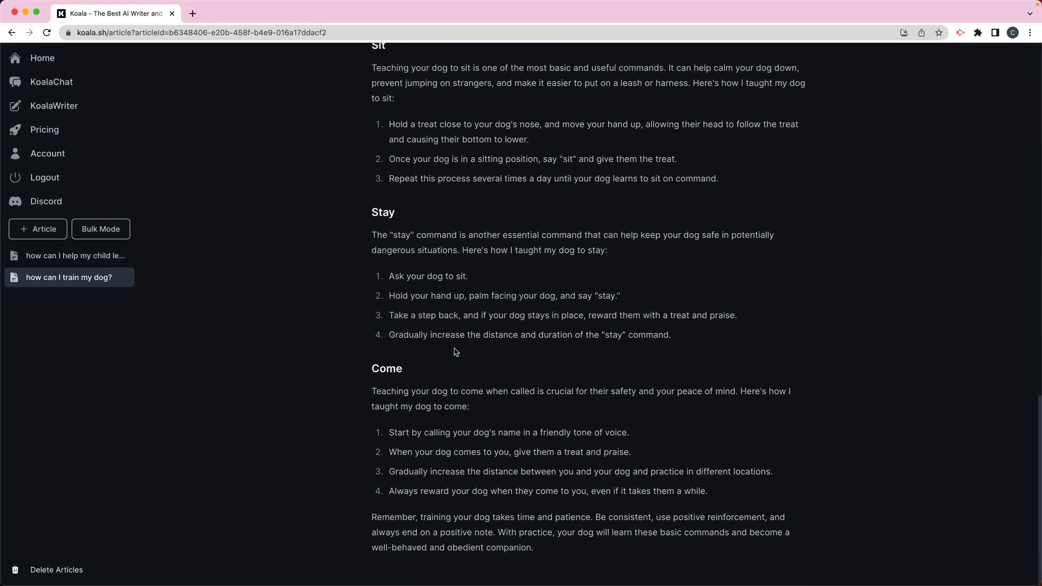
scroll(308, 292, up, 3)
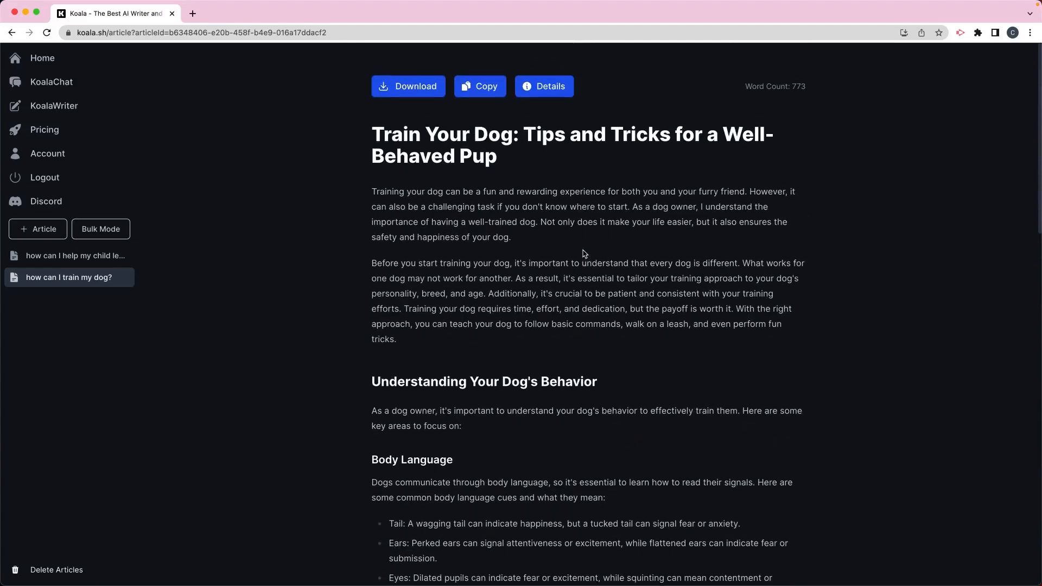
Reopen the saved article on helping a child learn to read
click(85, 259)
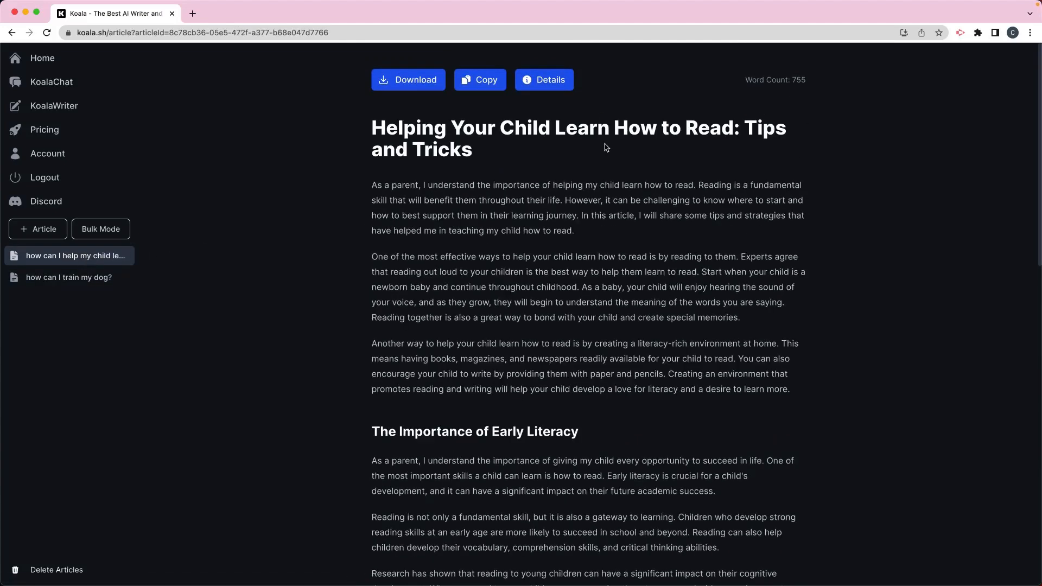
scroll(606, 147, down, 10)
scroll(606, 147, up, 10)
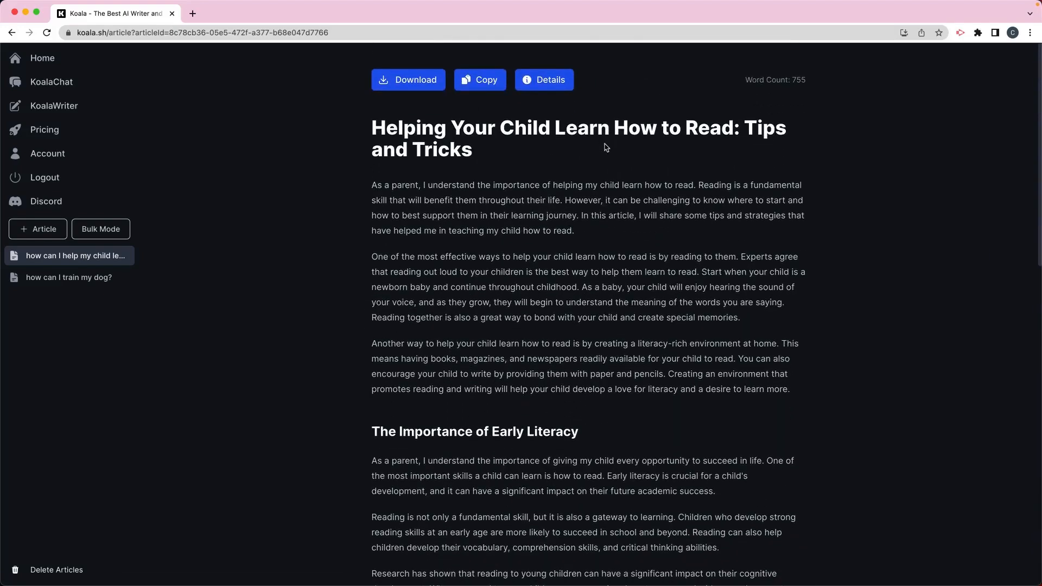